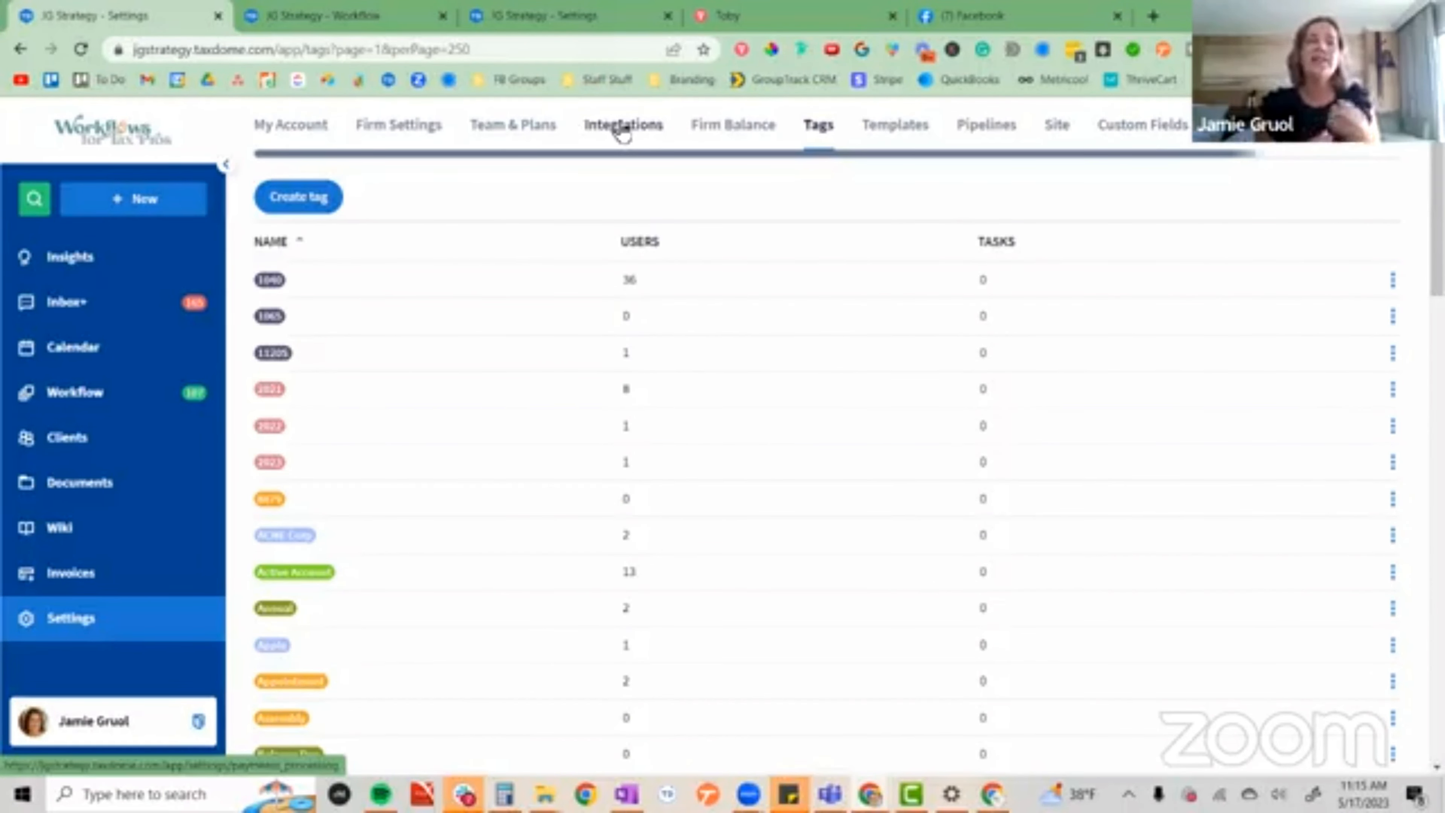
Examine the Return Review Selection section of the organizer template, including the tax return review question and its answer options.
{"action": "left_click", "coordinate": [545, 18]}
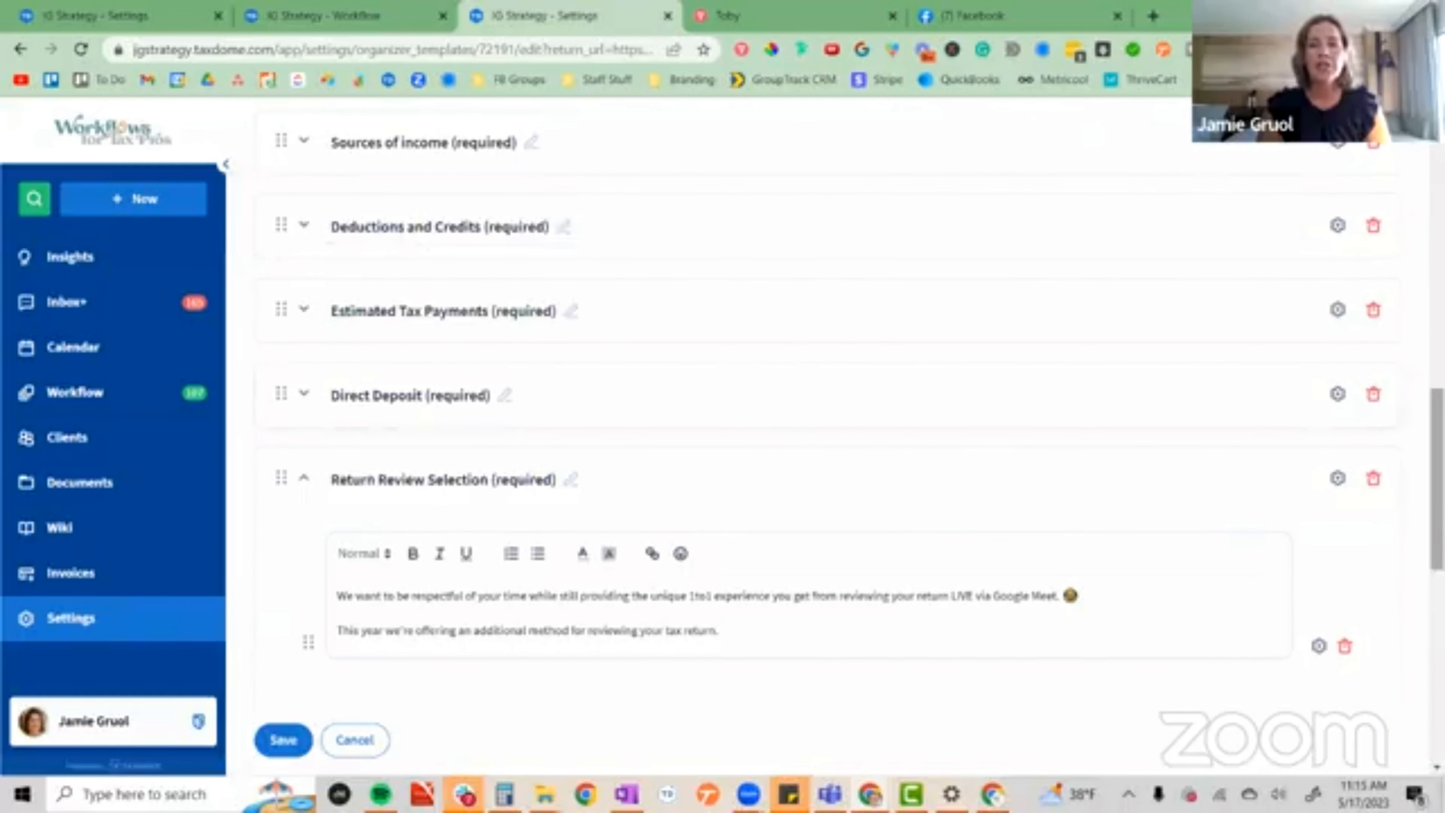
{"action": "scroll", "coordinate": [825, 433], "scroll_direction": "down", "scroll_amount": 4}
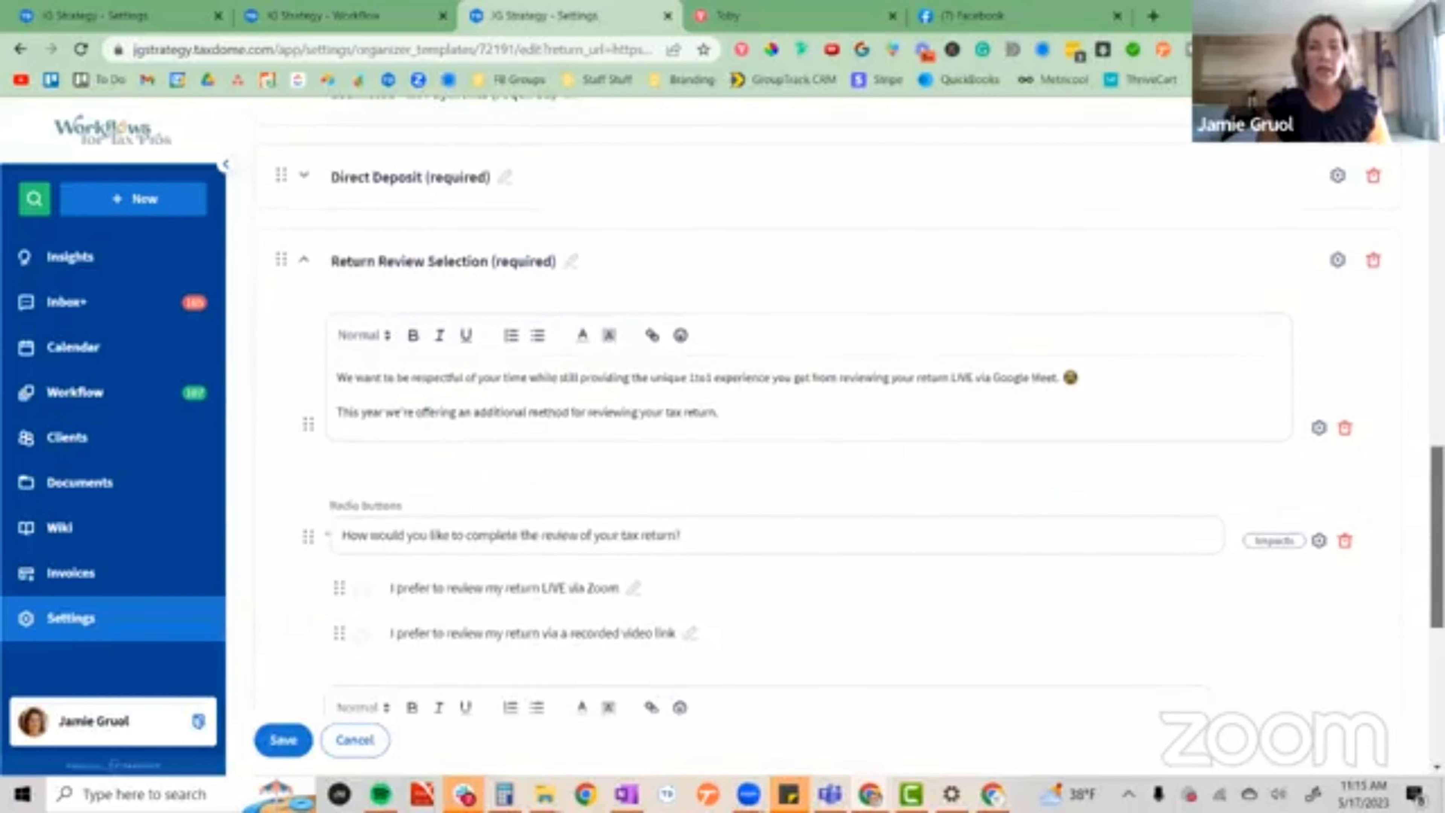
{"action": "scroll", "coordinate": [803, 542], "scroll_direction": "down", "scroll_amount": 2}
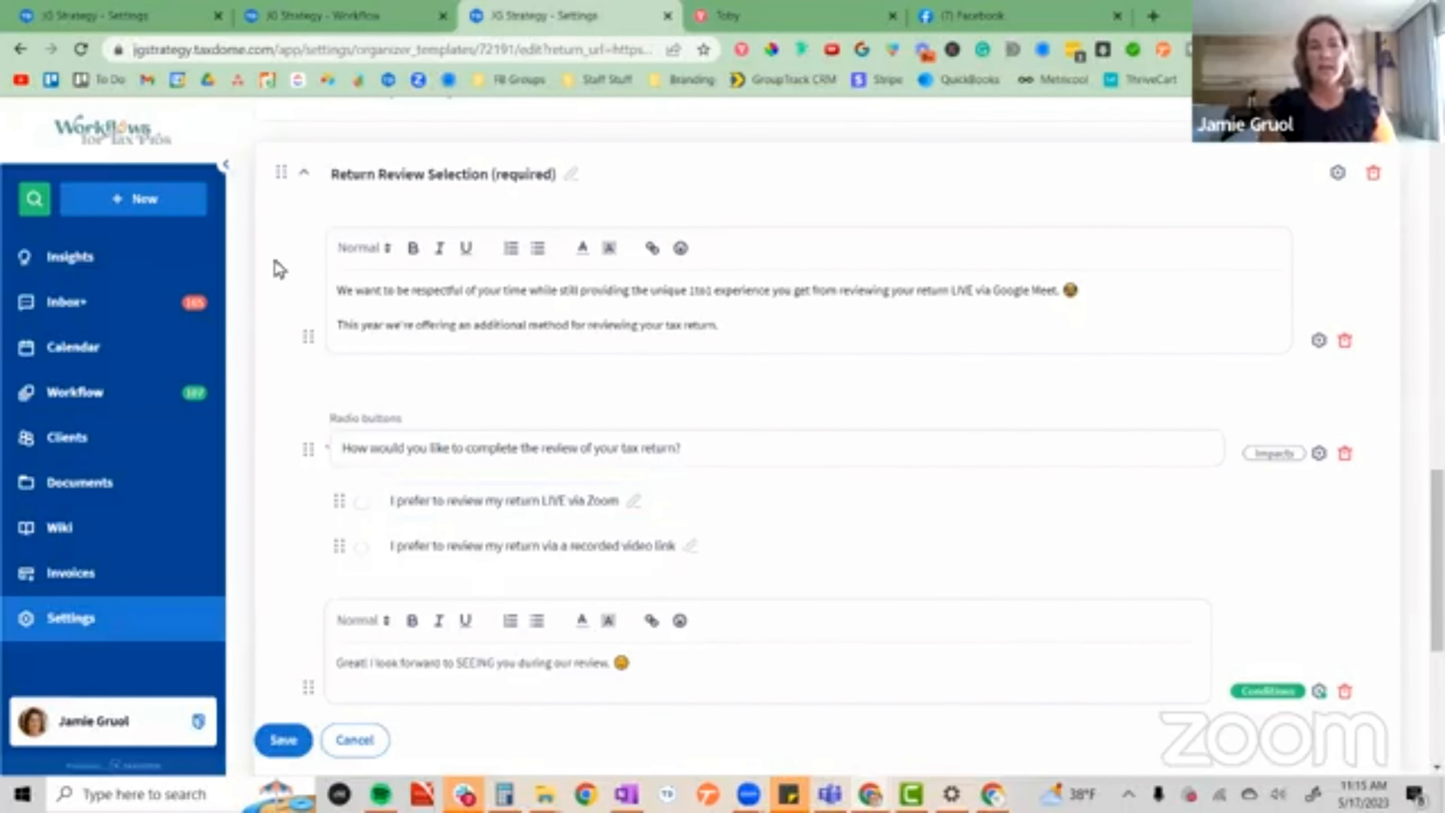
{"action": "left_click", "coordinate": [484, 184]}
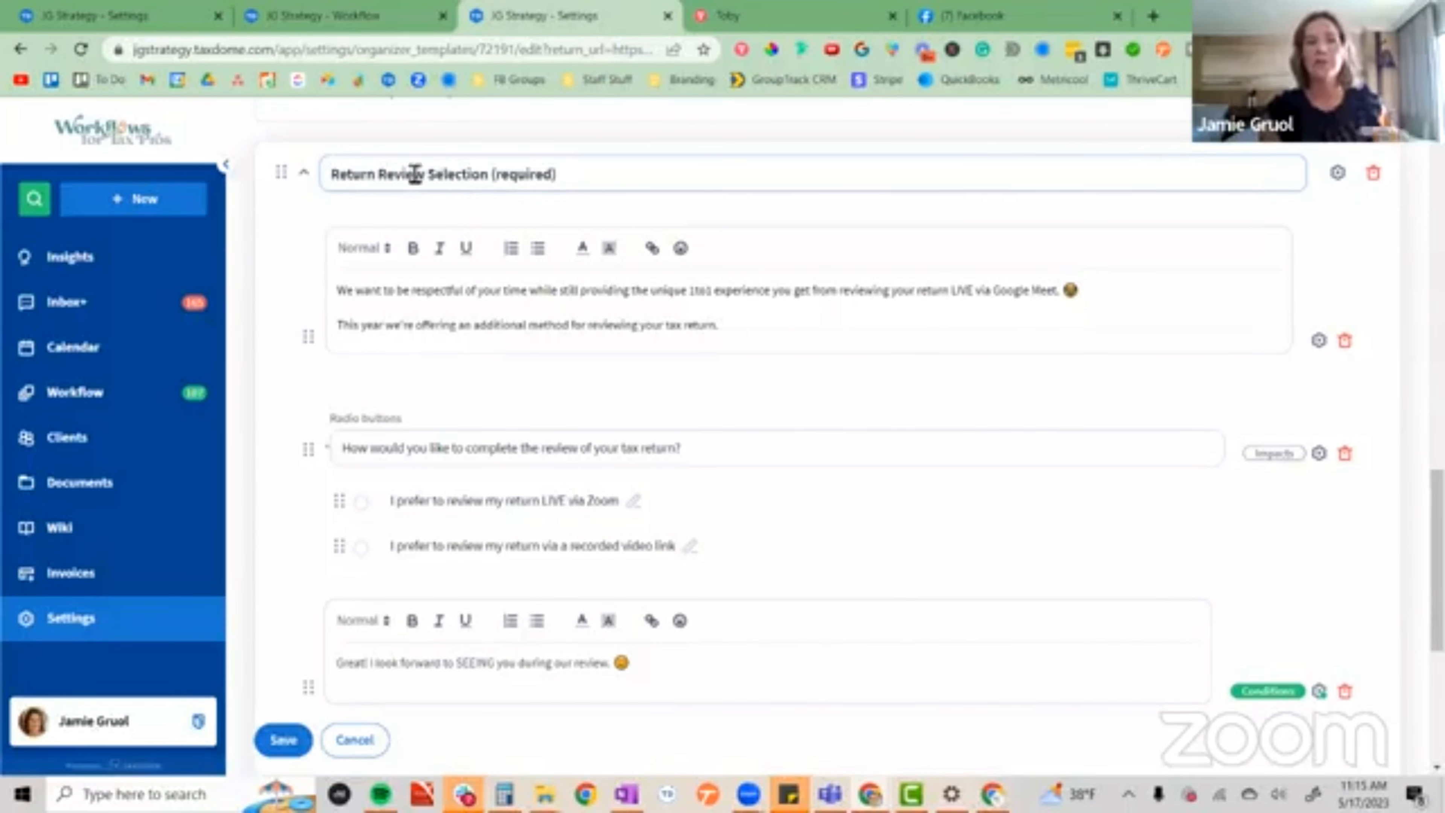
{"action": "left_click", "coordinate": [420, 352]}
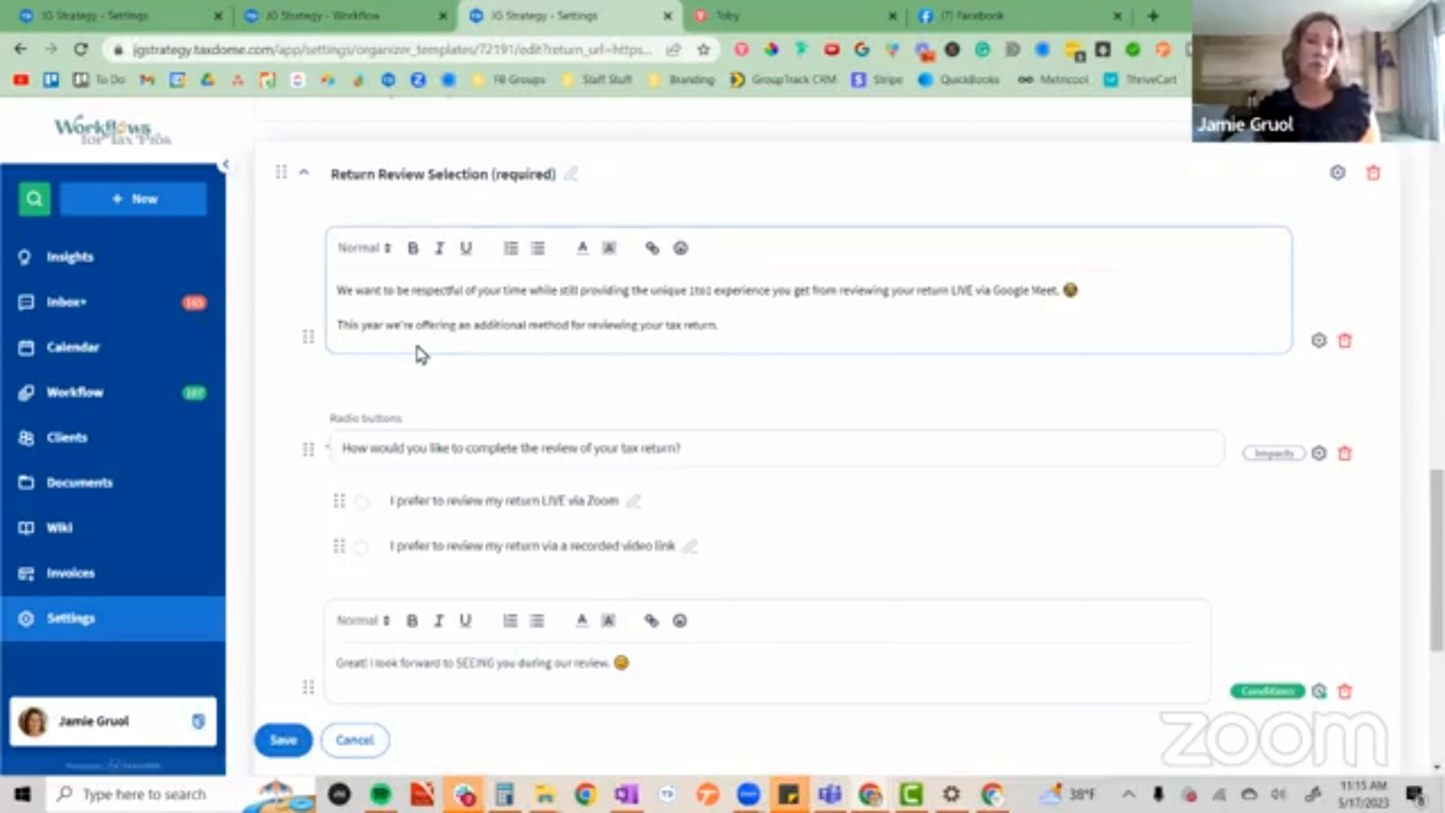
{"action": "left_click", "coordinate": [472, 501]}
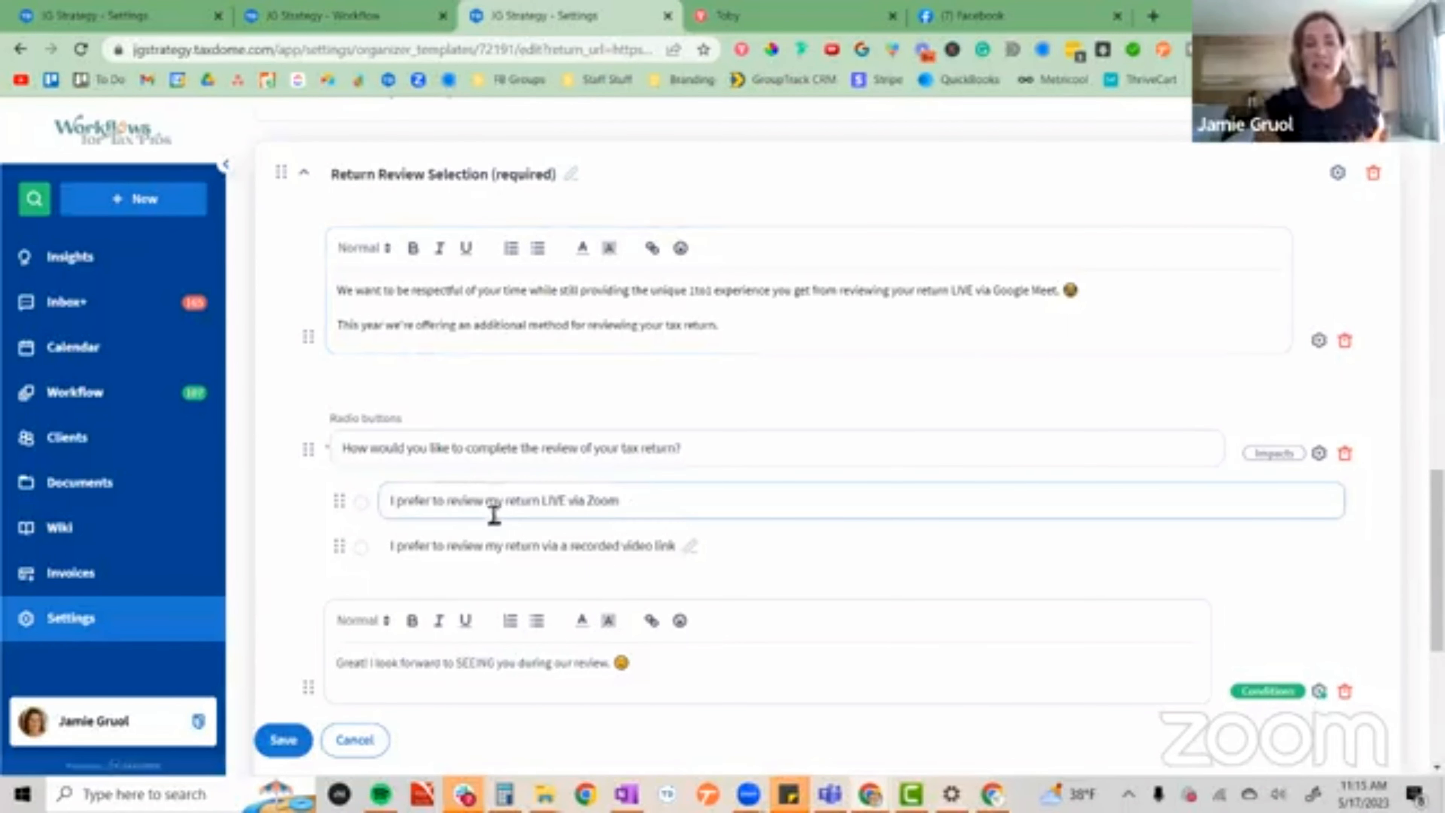
{"action": "left_click", "coordinate": [501, 462]}
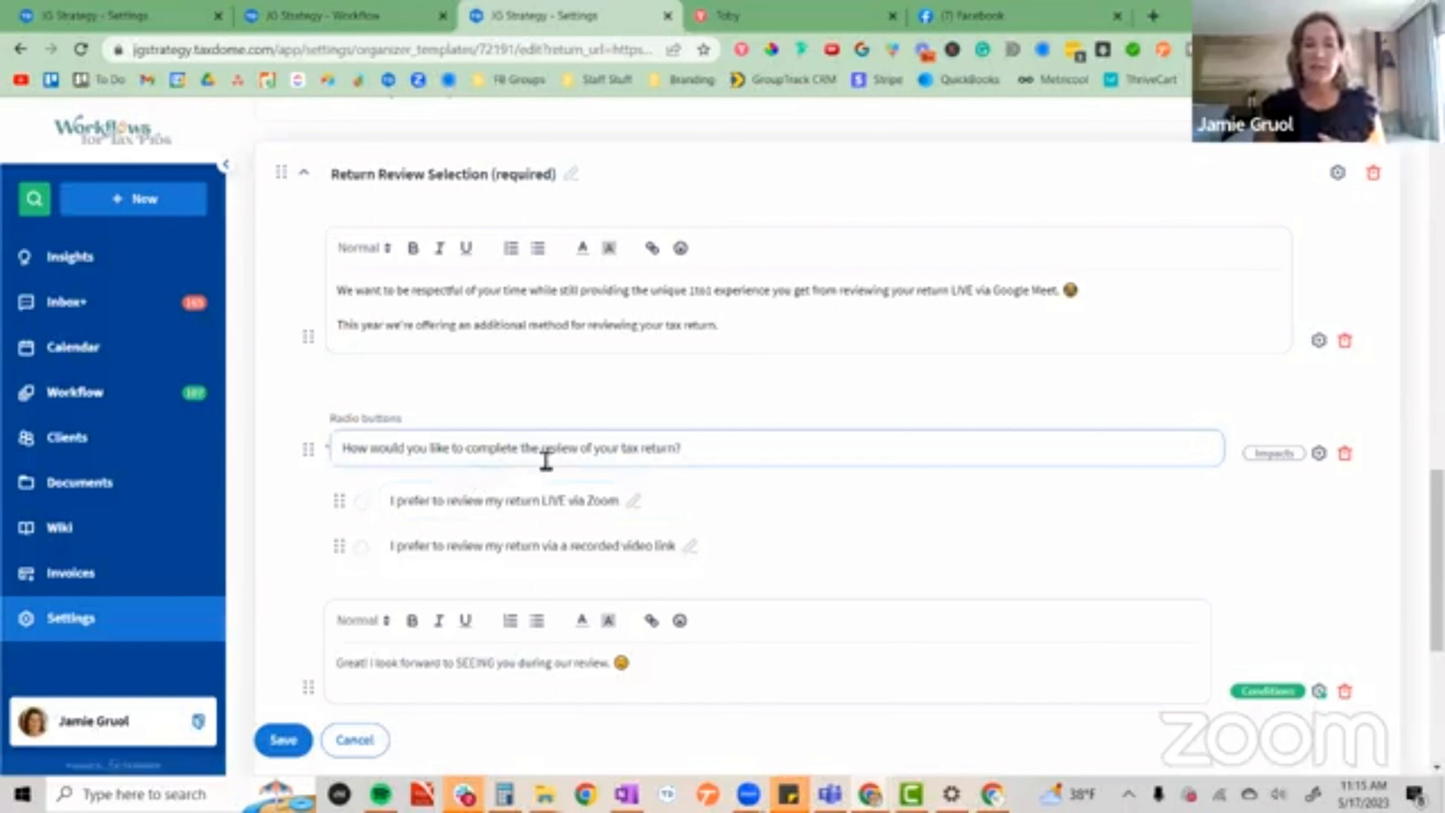
{"action": "left_click", "coordinate": [544, 501]}
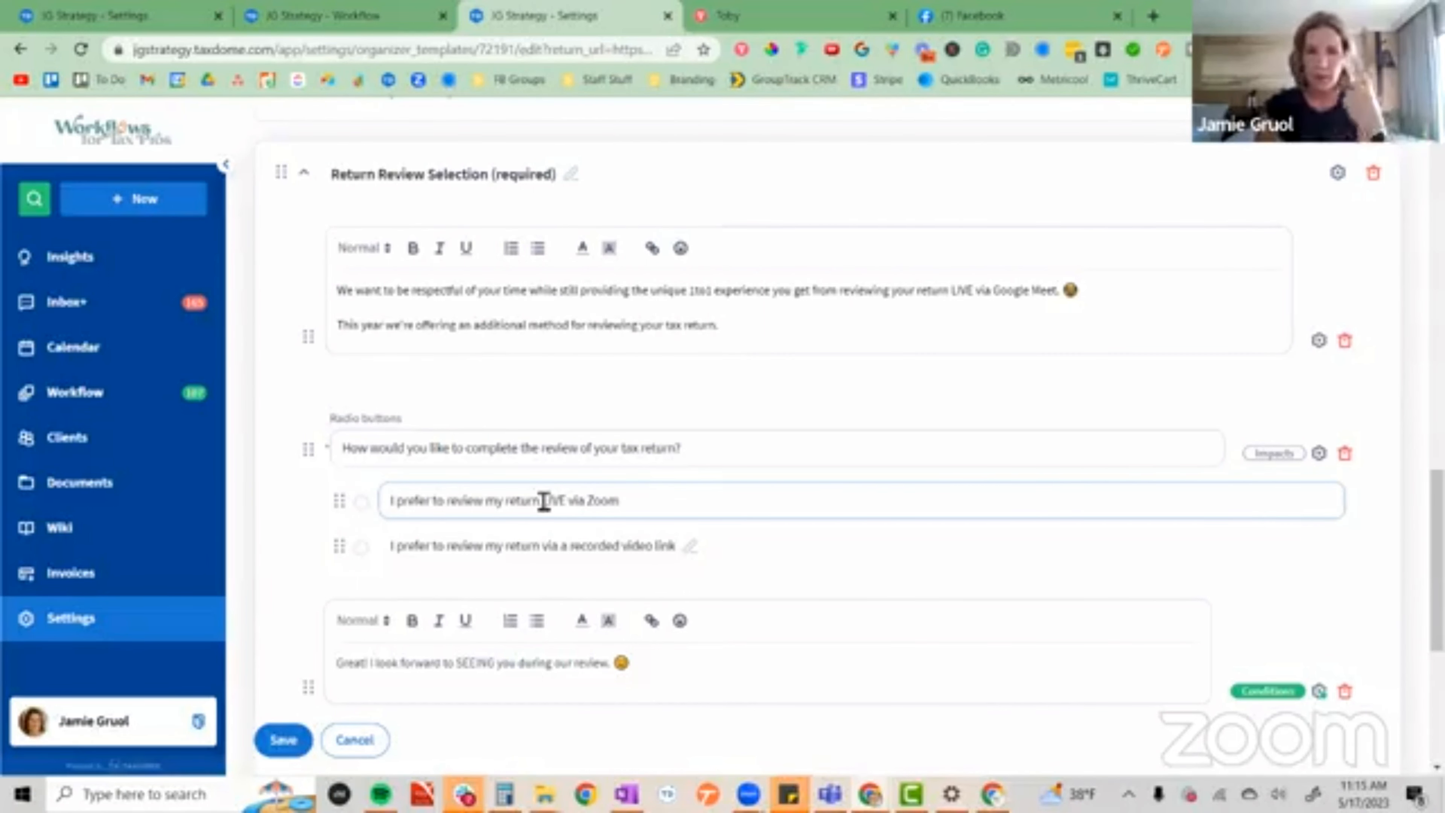
{"action": "left_click", "coordinate": [532, 547]}
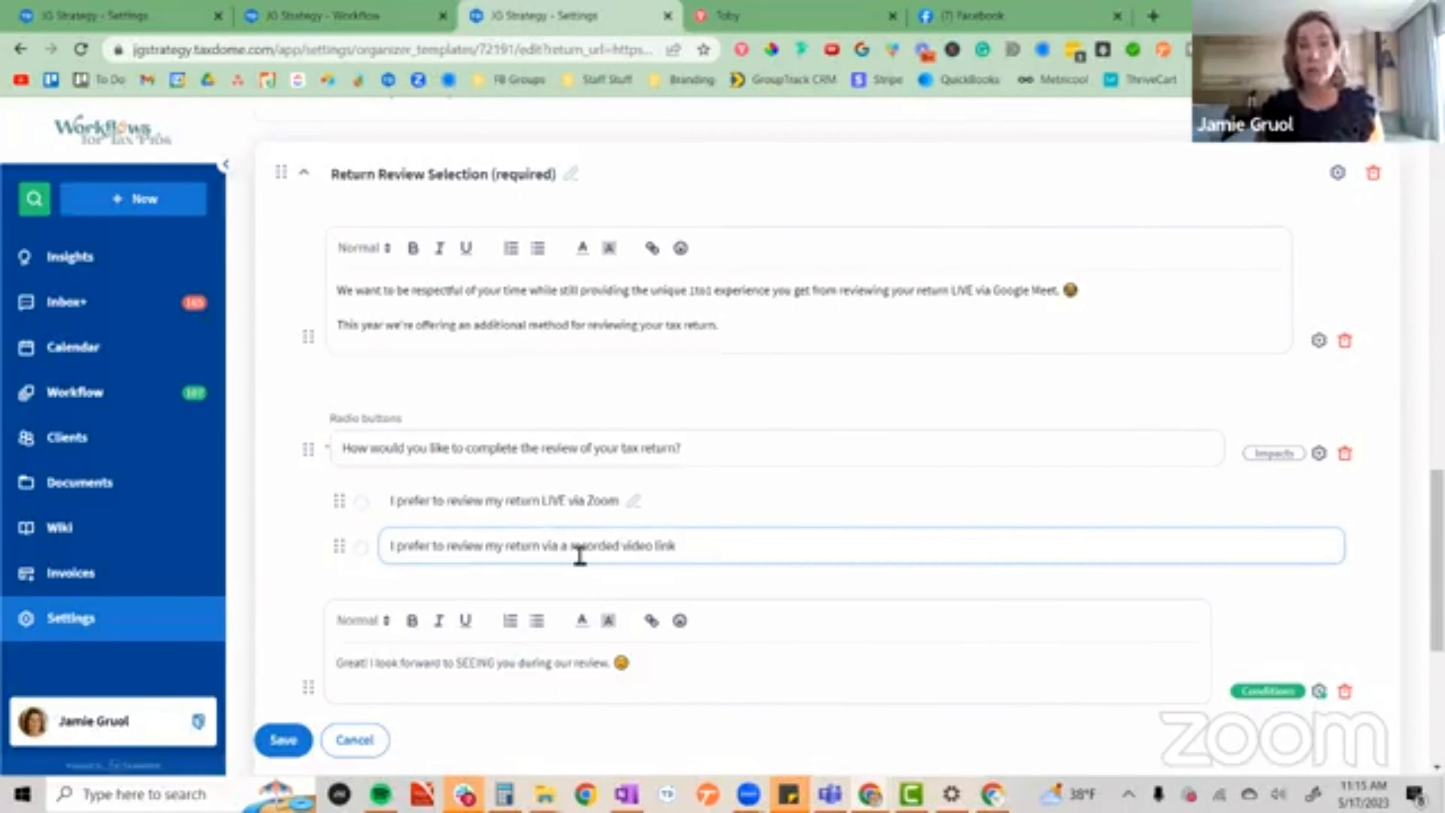
{"action": "left_click", "coordinate": [705, 517]}
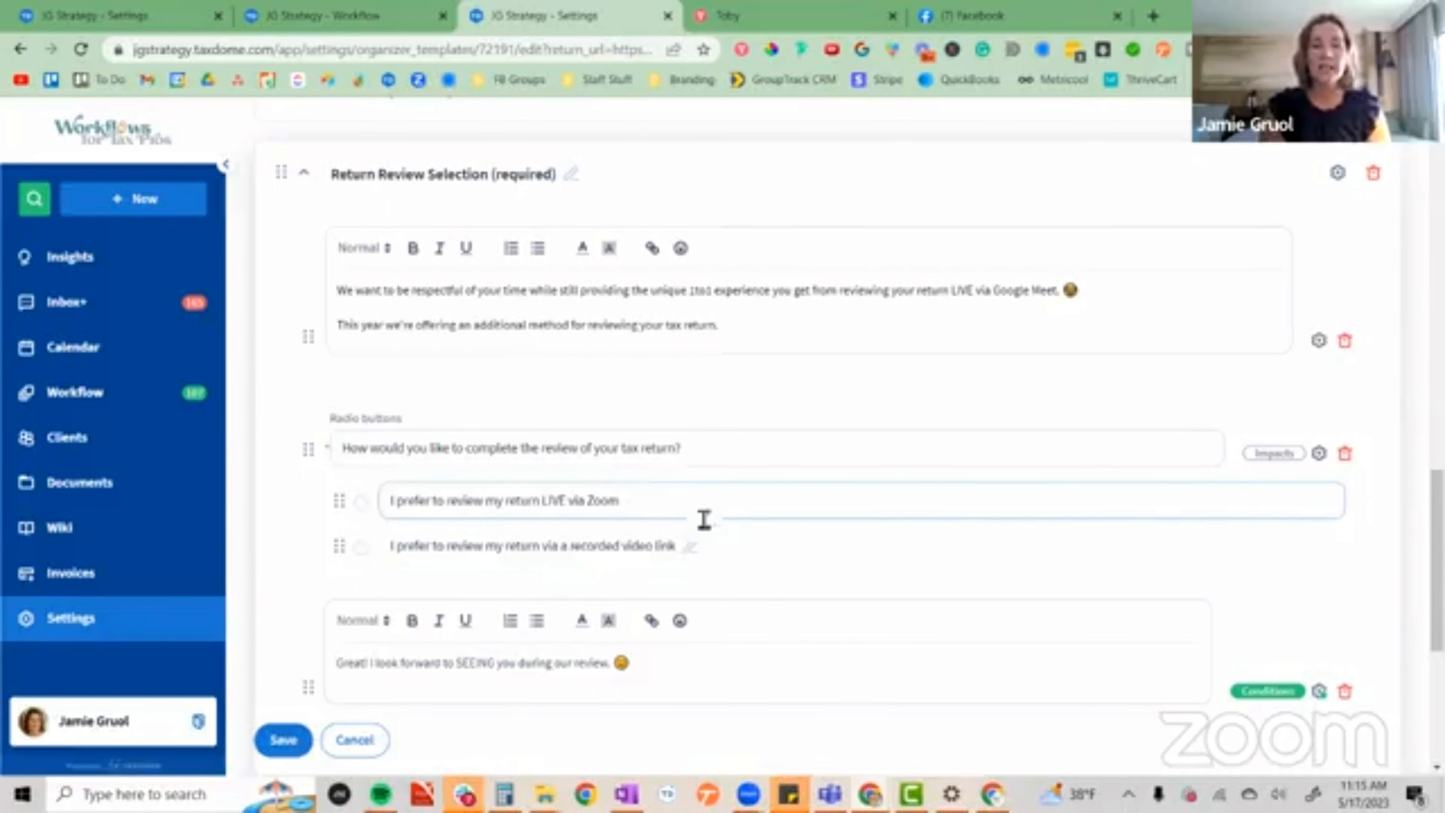
{"action": "left_click", "coordinate": [660, 544]}
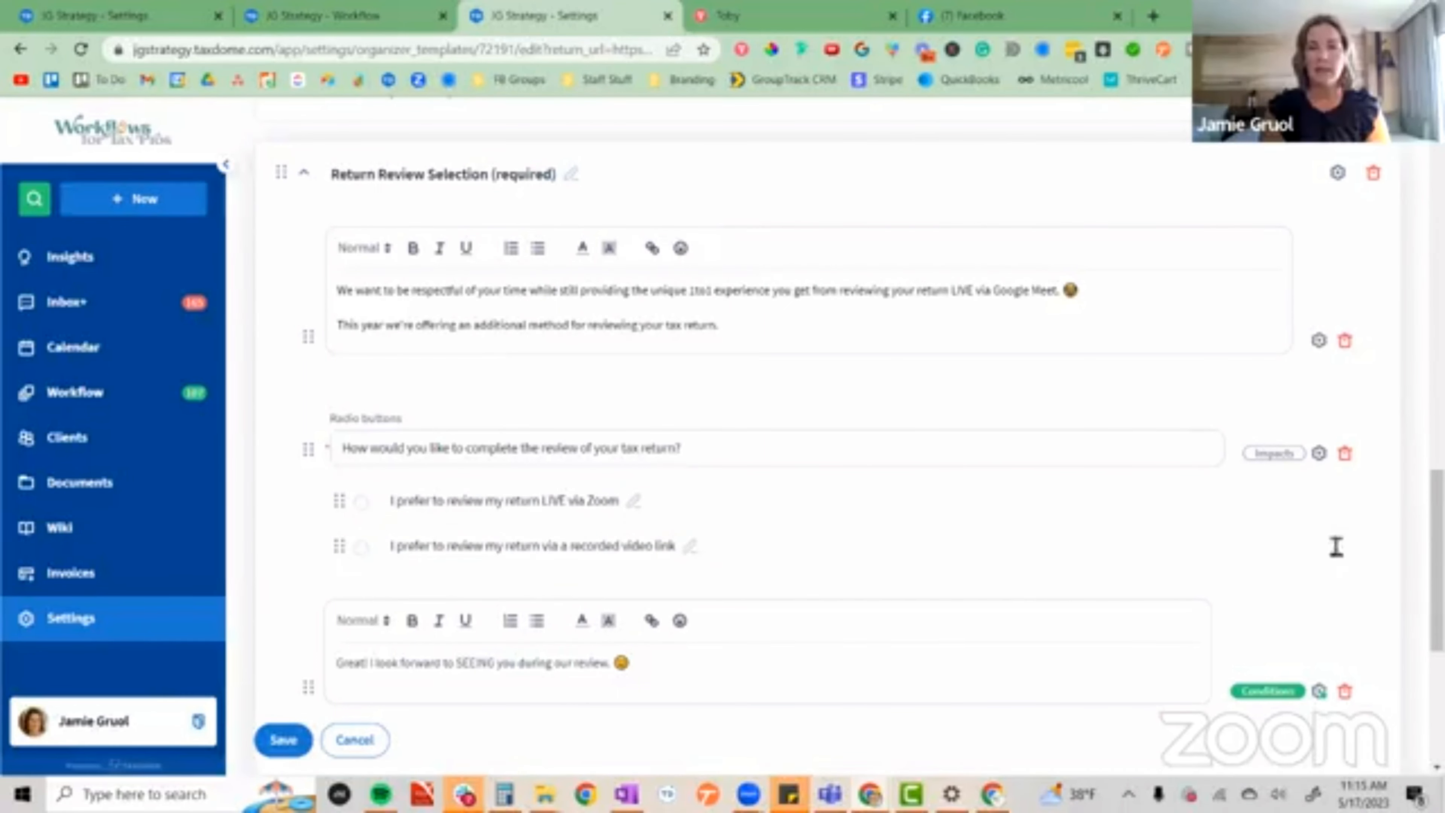
Inspect the account tag updates set for each answer to the tax return review question, leaving its settings unchanged.
{"action": "left_click", "coordinate": [1318, 456]}
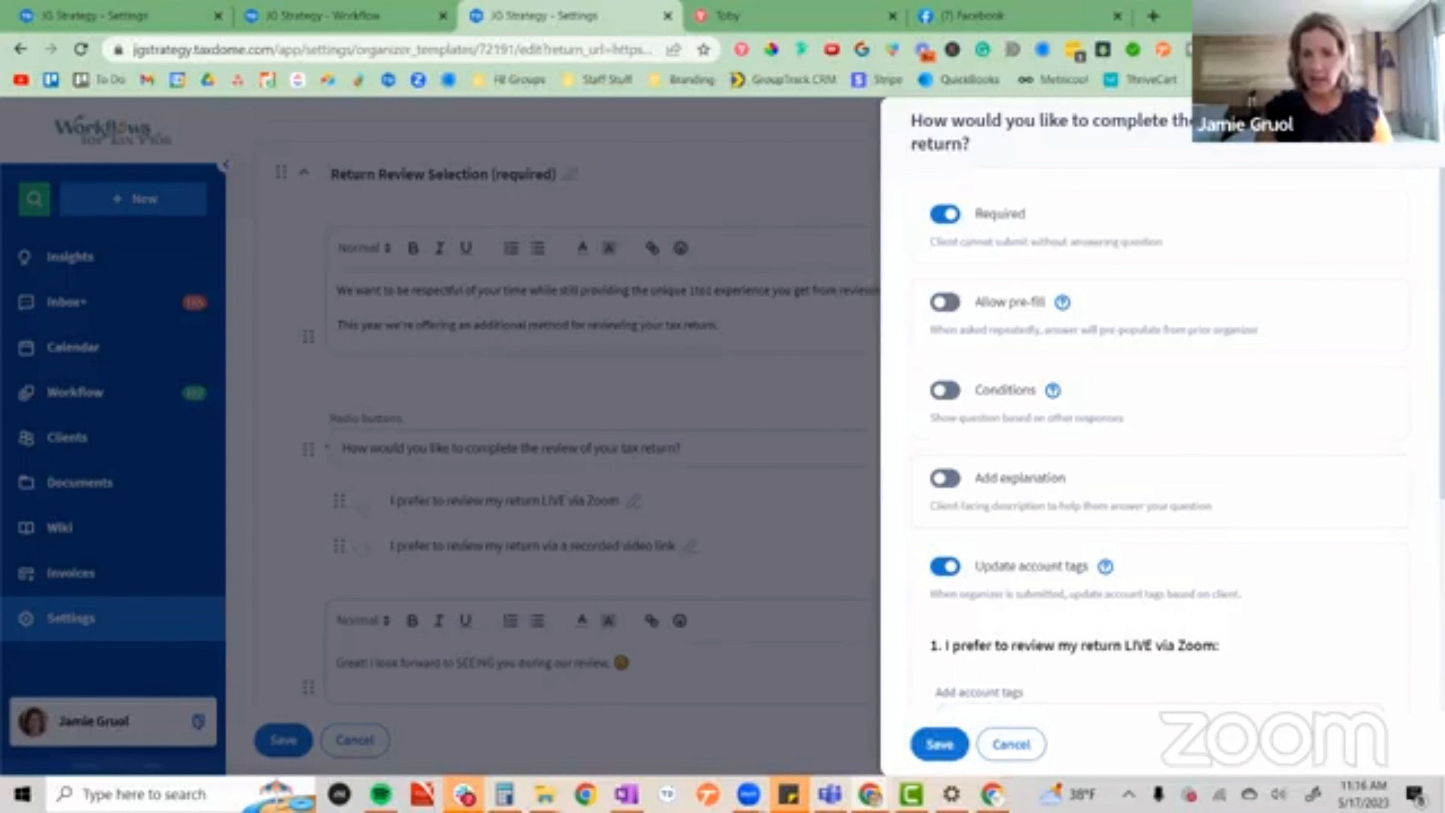
{"action": "scroll", "coordinate": [1074, 362], "scroll_direction": "down", "scroll_amount": 5}
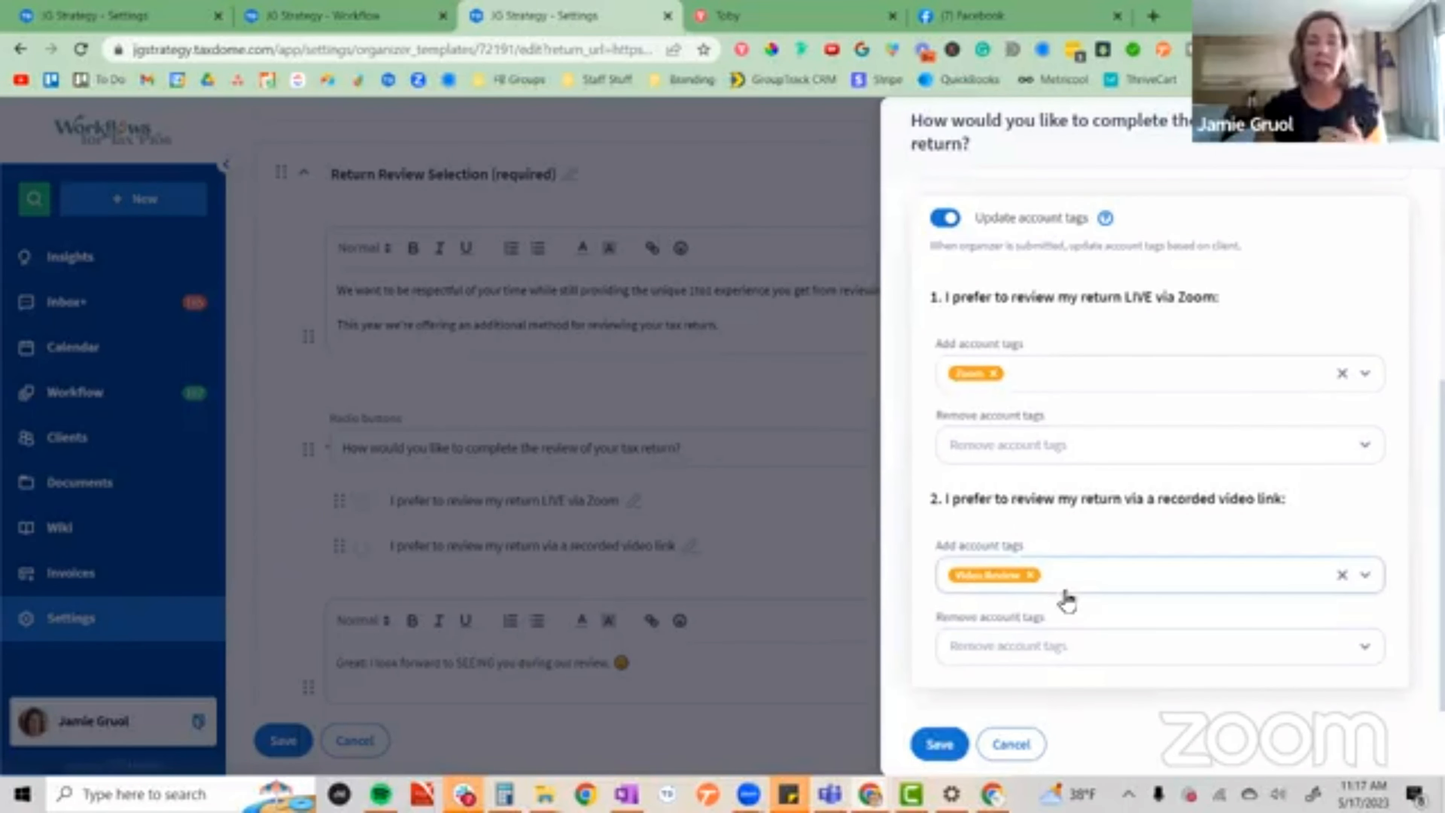
{"action": "left_click", "coordinate": [1011, 745]}
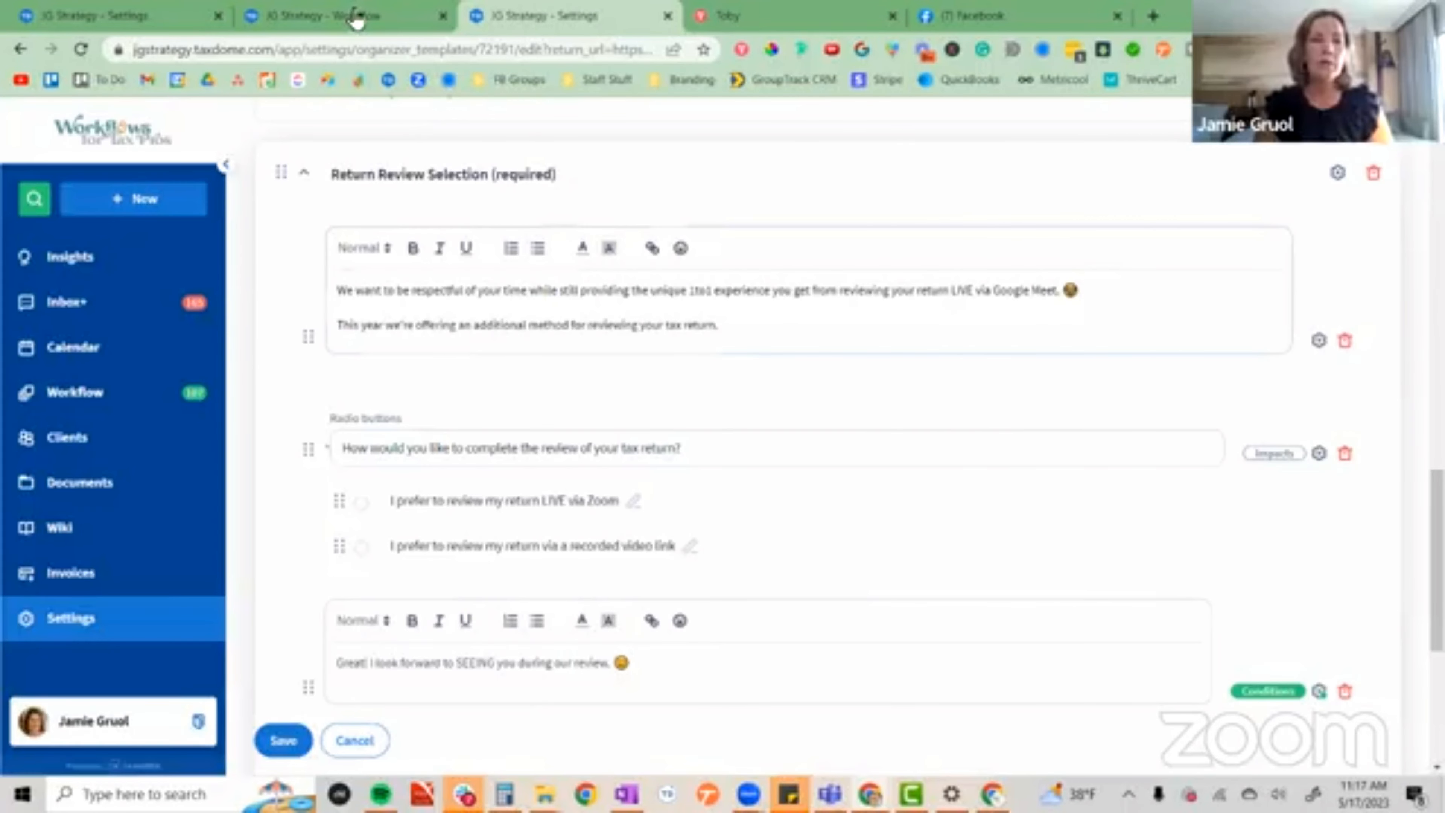
Inspect the automations and their tag conditions on the Assign Job to Tax Preparer/schedule appointment stage of the tax prep pipeline.
{"action": "left_click", "coordinate": [358, 20]}
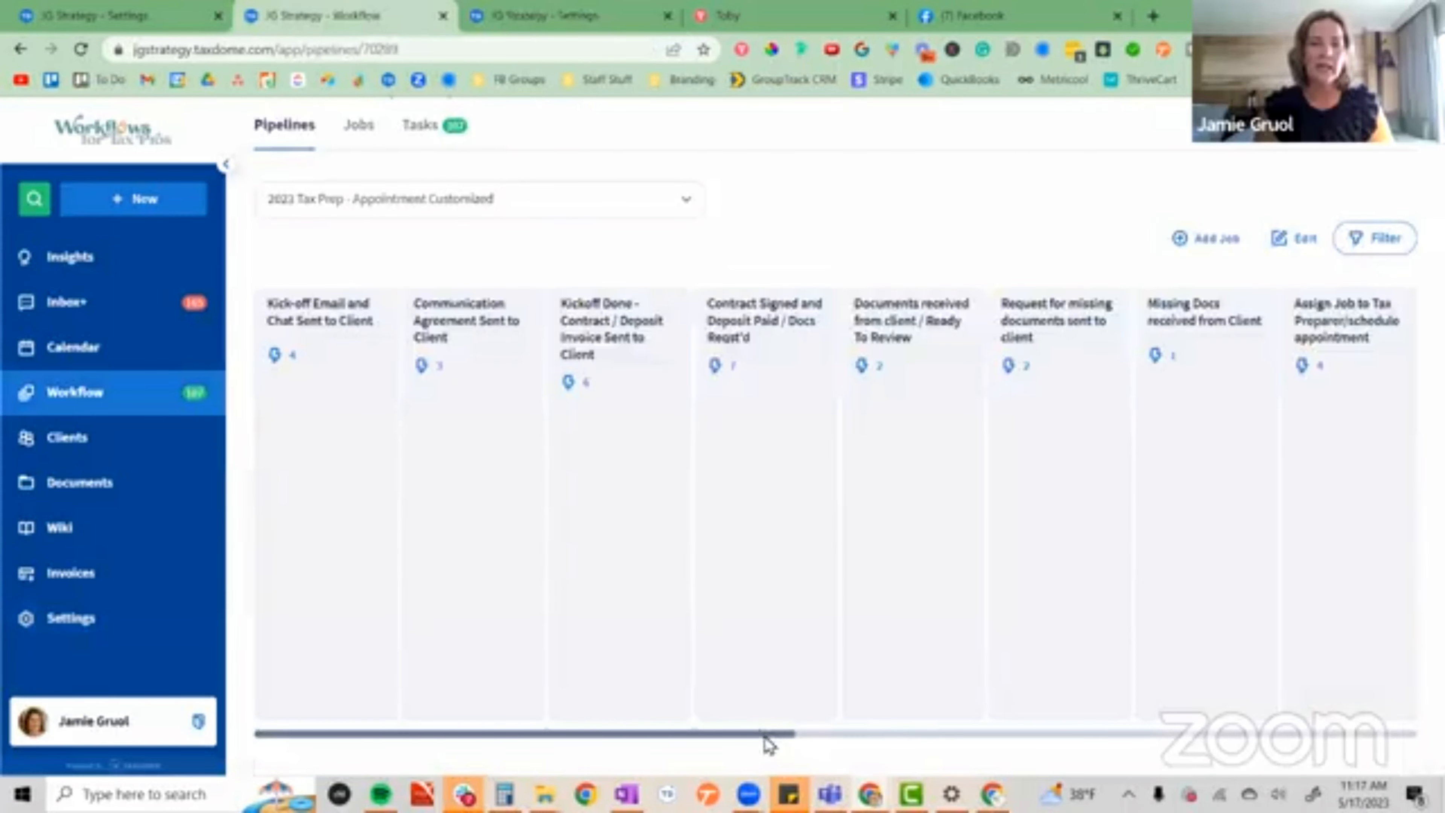
{"action": "left_click_drag", "start_coordinate": [769, 739], "coordinate": [1003, 758]}
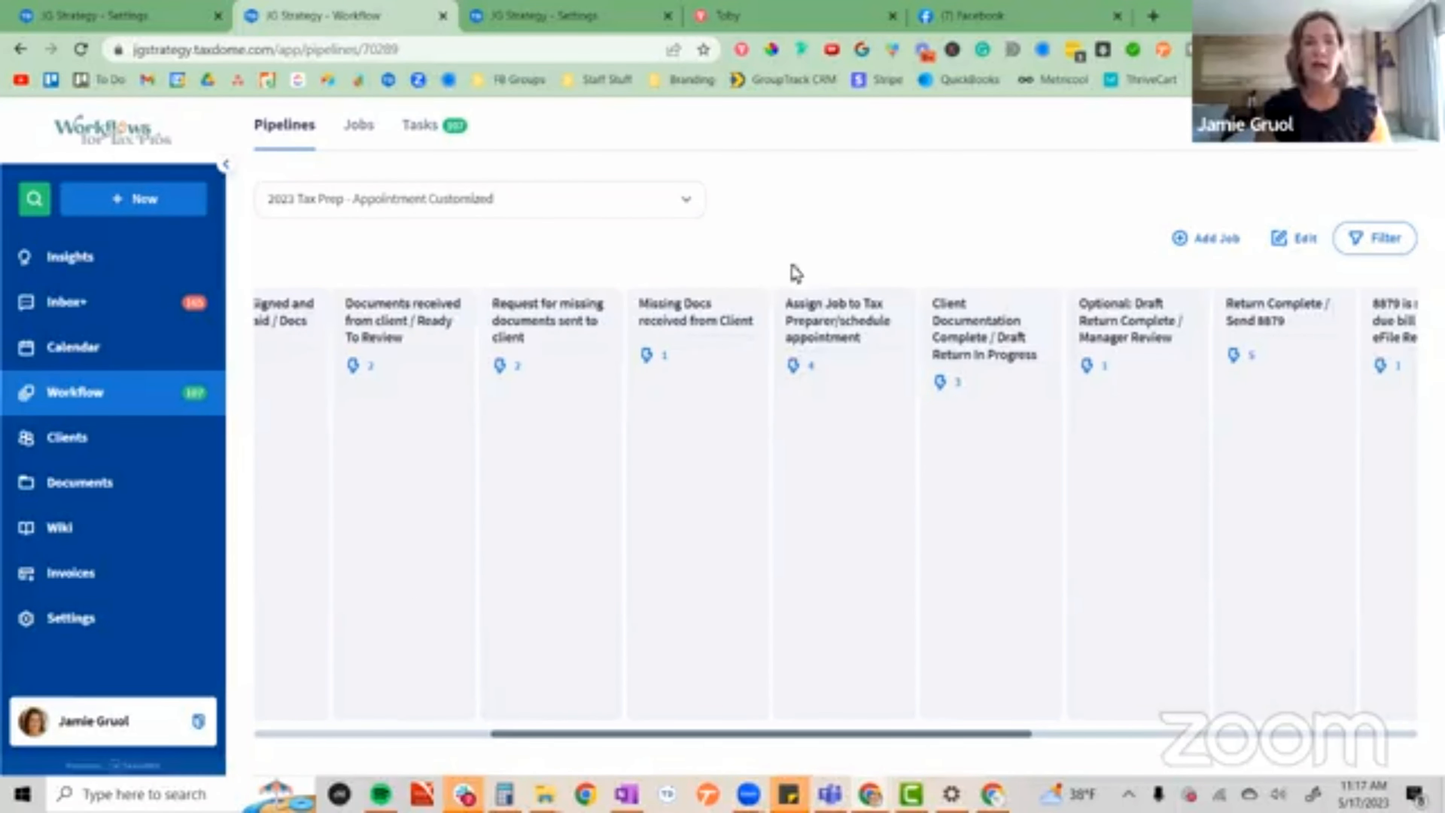
{"action": "left_click", "coordinate": [796, 371]}
{"action": "left_click", "coordinate": [794, 368]}
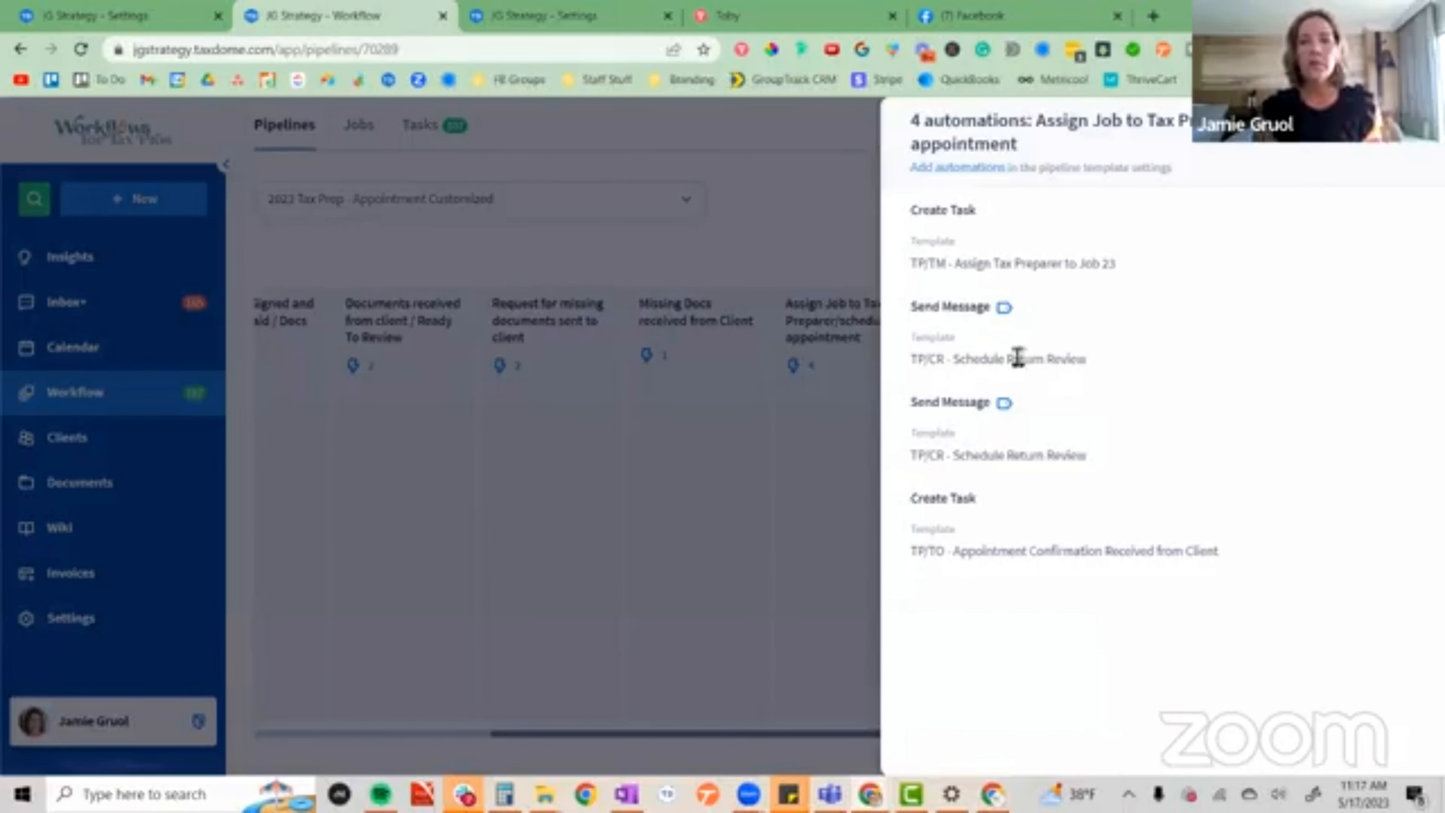
{"action": "mouse_move", "coordinate": [1003, 314]}
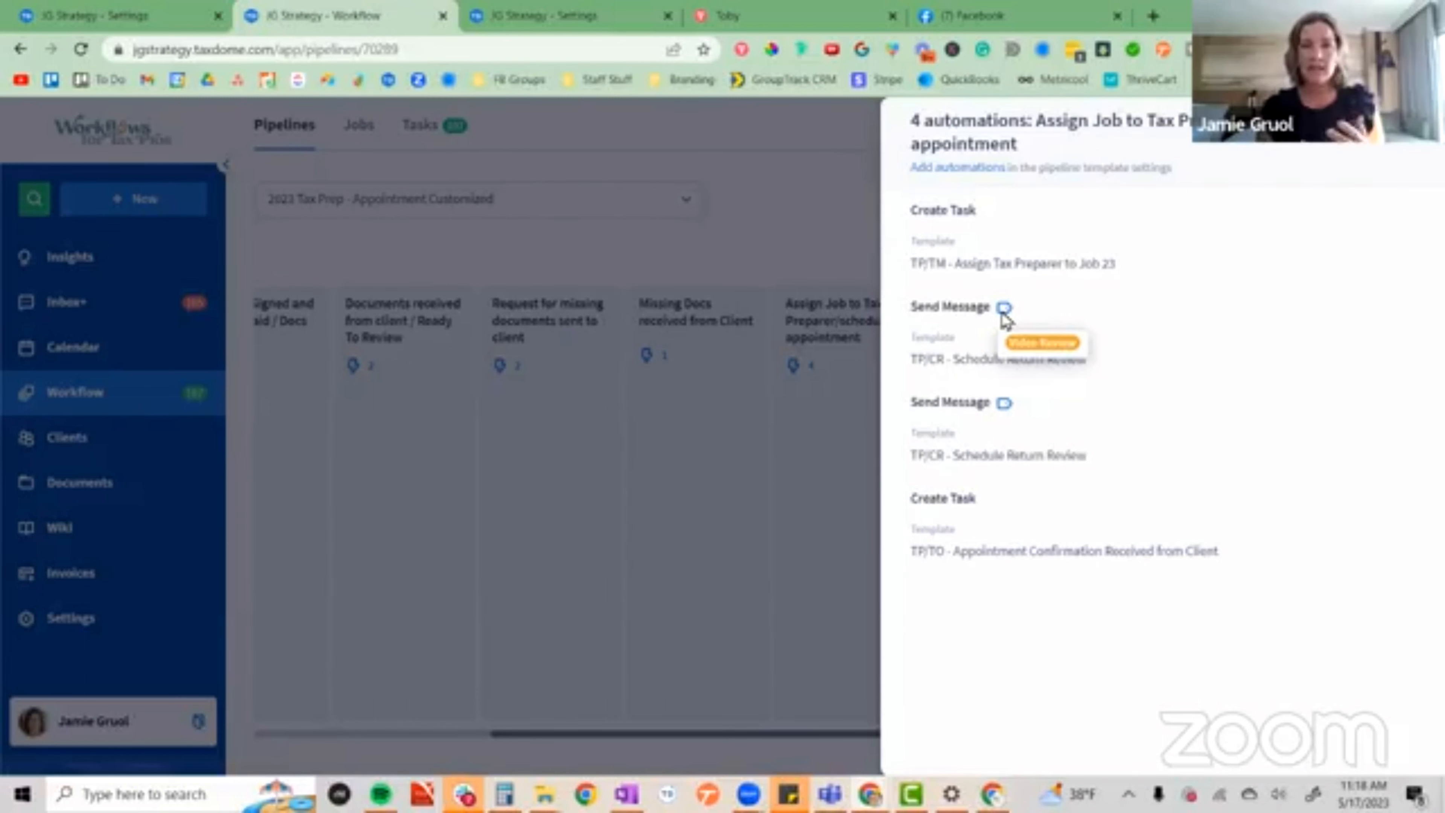
{"action": "mouse_move", "coordinate": [1005, 413]}
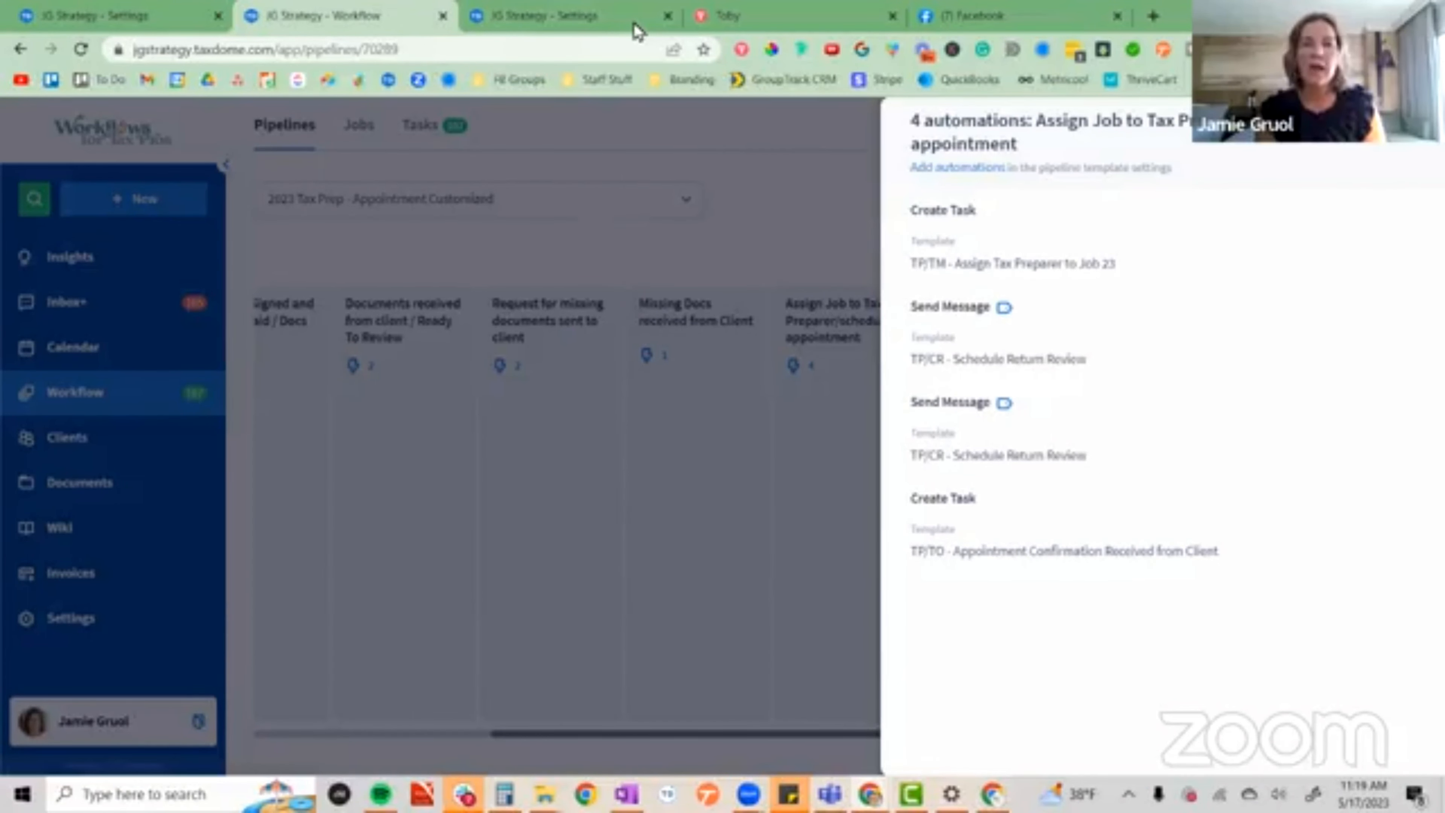
Inspect the automations on the pipeline's Final documents delivered to client / Complete stage.
{"action": "left_click", "coordinate": [495, 26]}
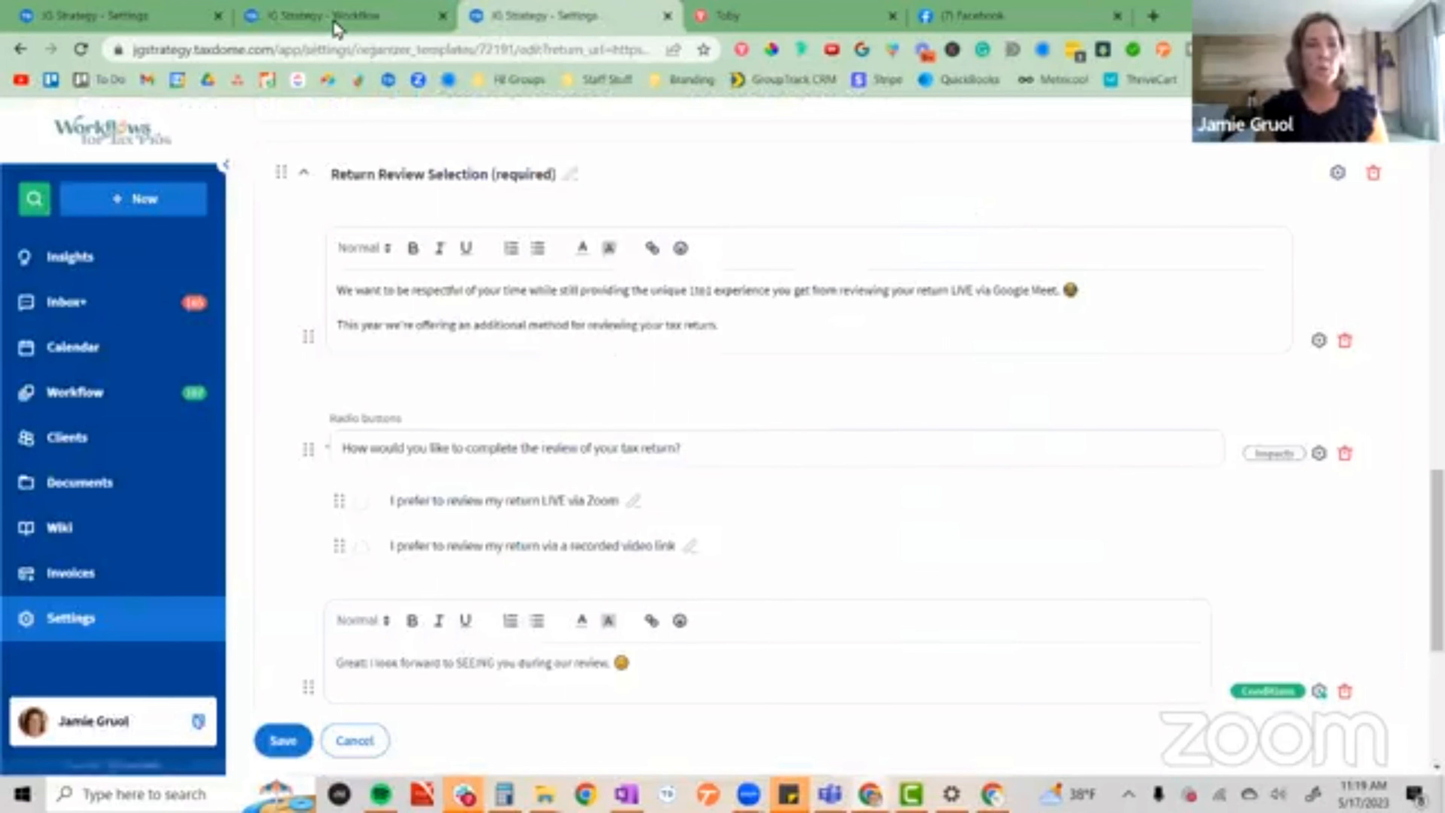
{"action": "key", "text": "ctrl+shift+Tab"}
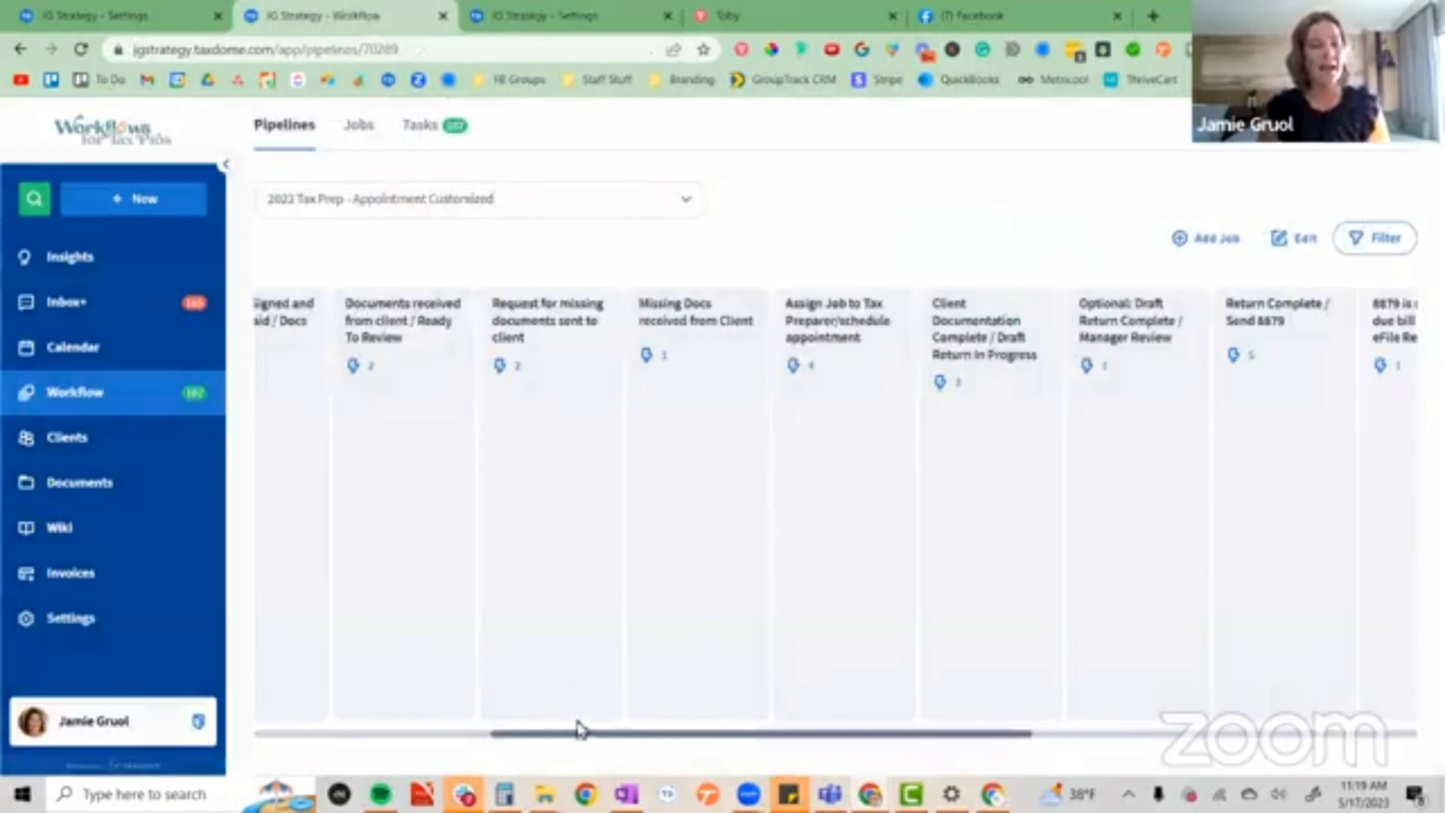
{"action": "left_click_drag", "start_coordinate": [641, 742], "coordinate": [956, 750]}
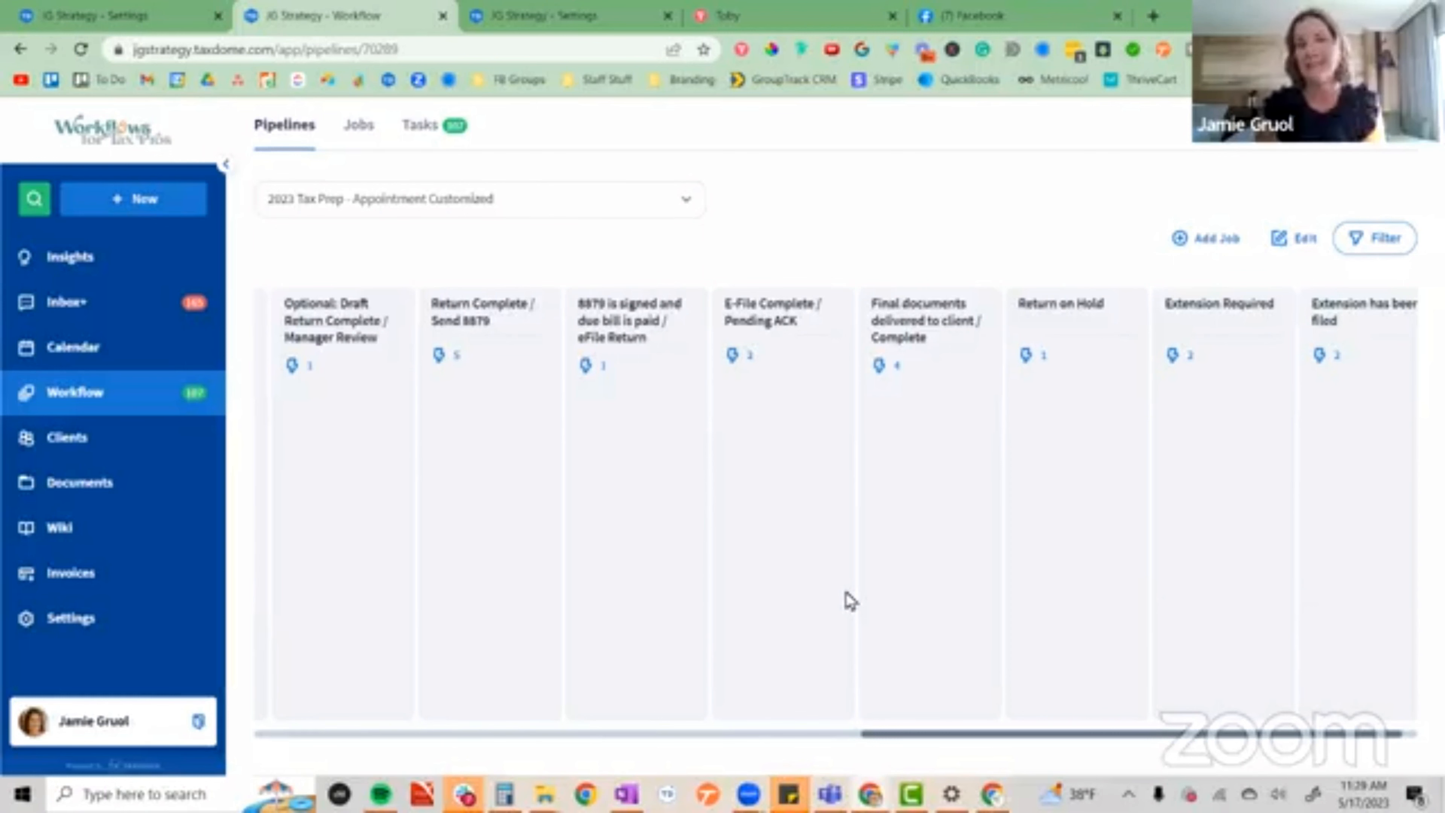
{"action": "left_click", "coordinate": [881, 369]}
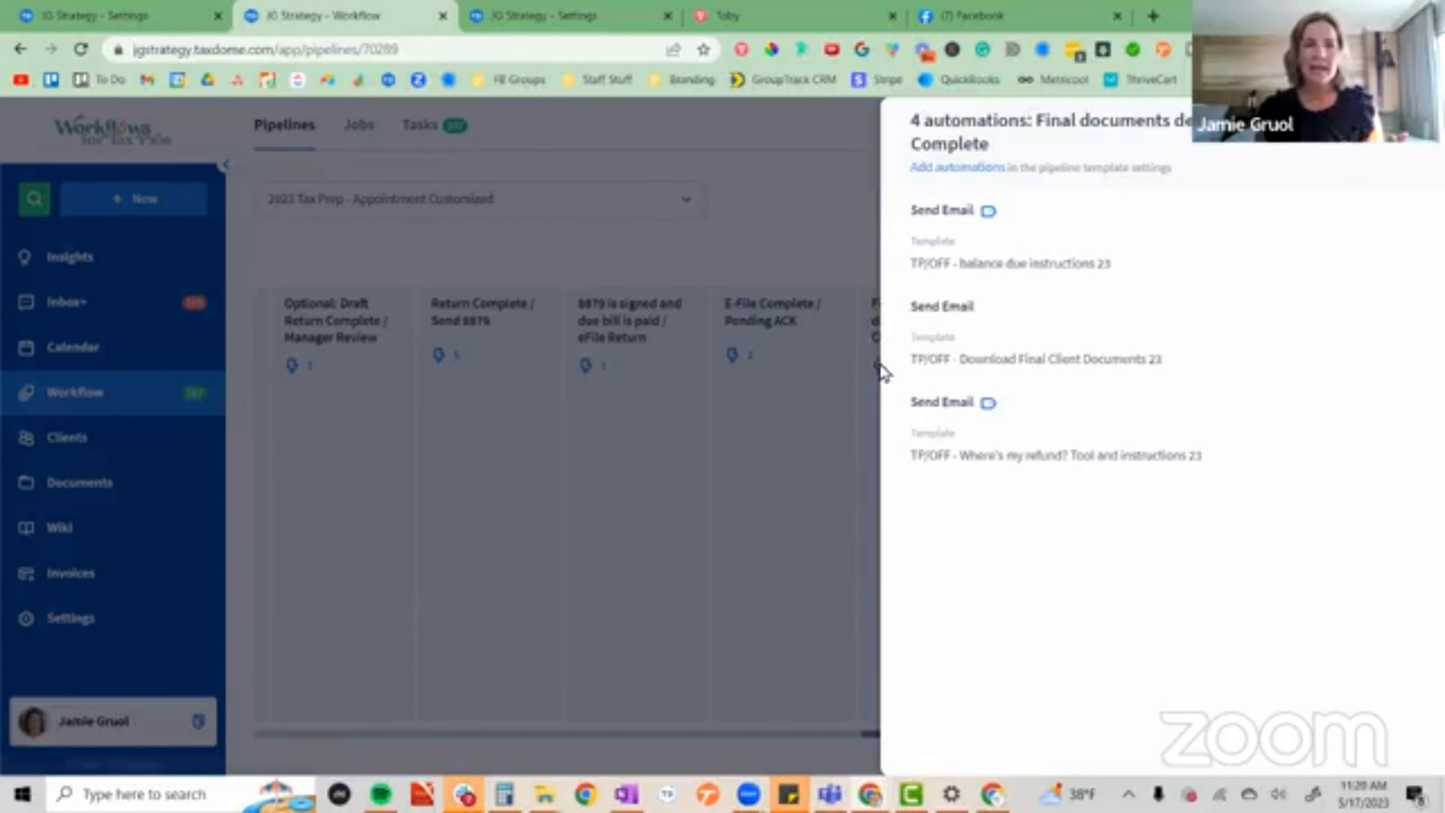
{"action": "left_click", "coordinate": [586, 372]}
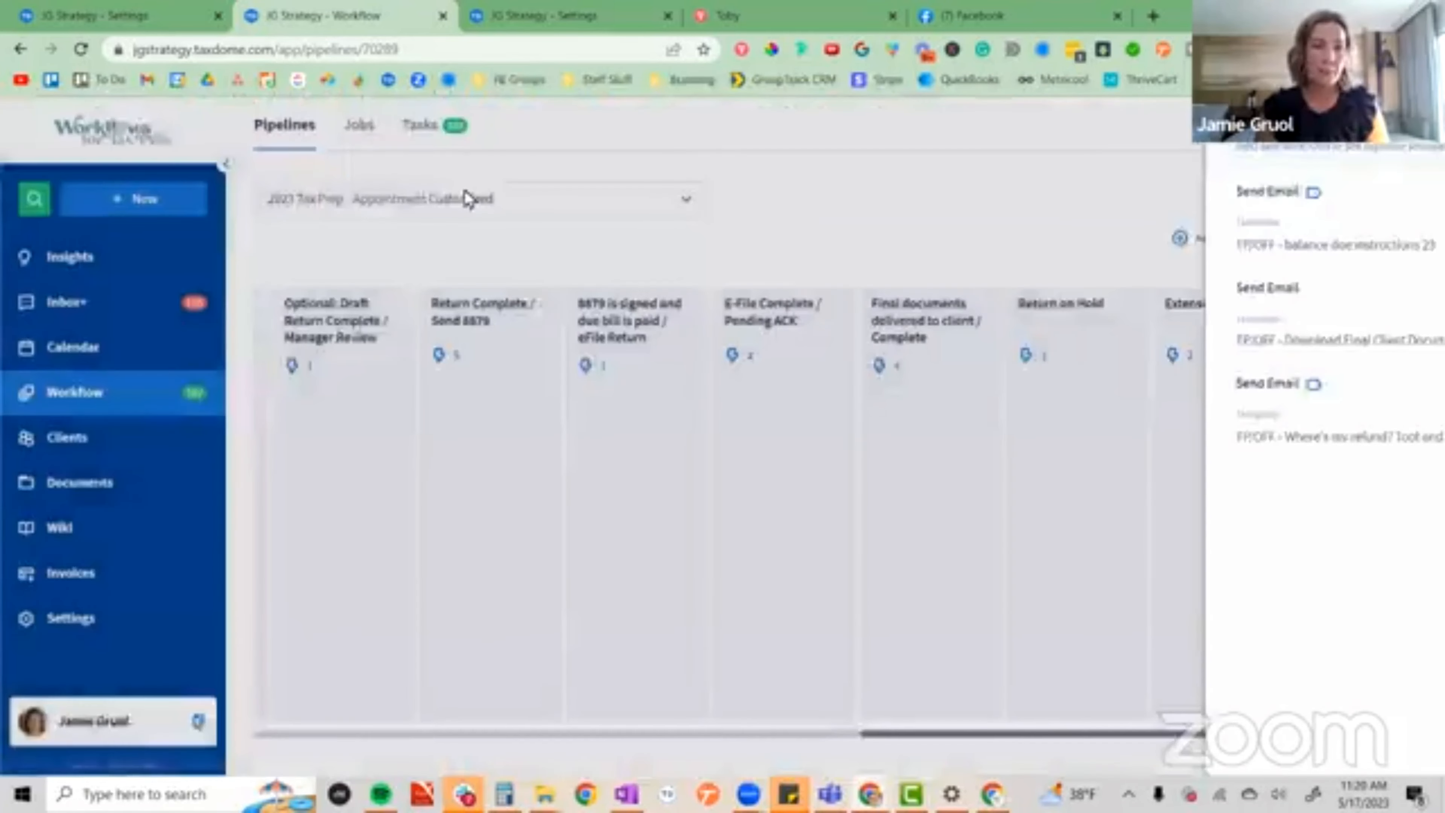
{"action": "left_click", "coordinate": [92, 14]}
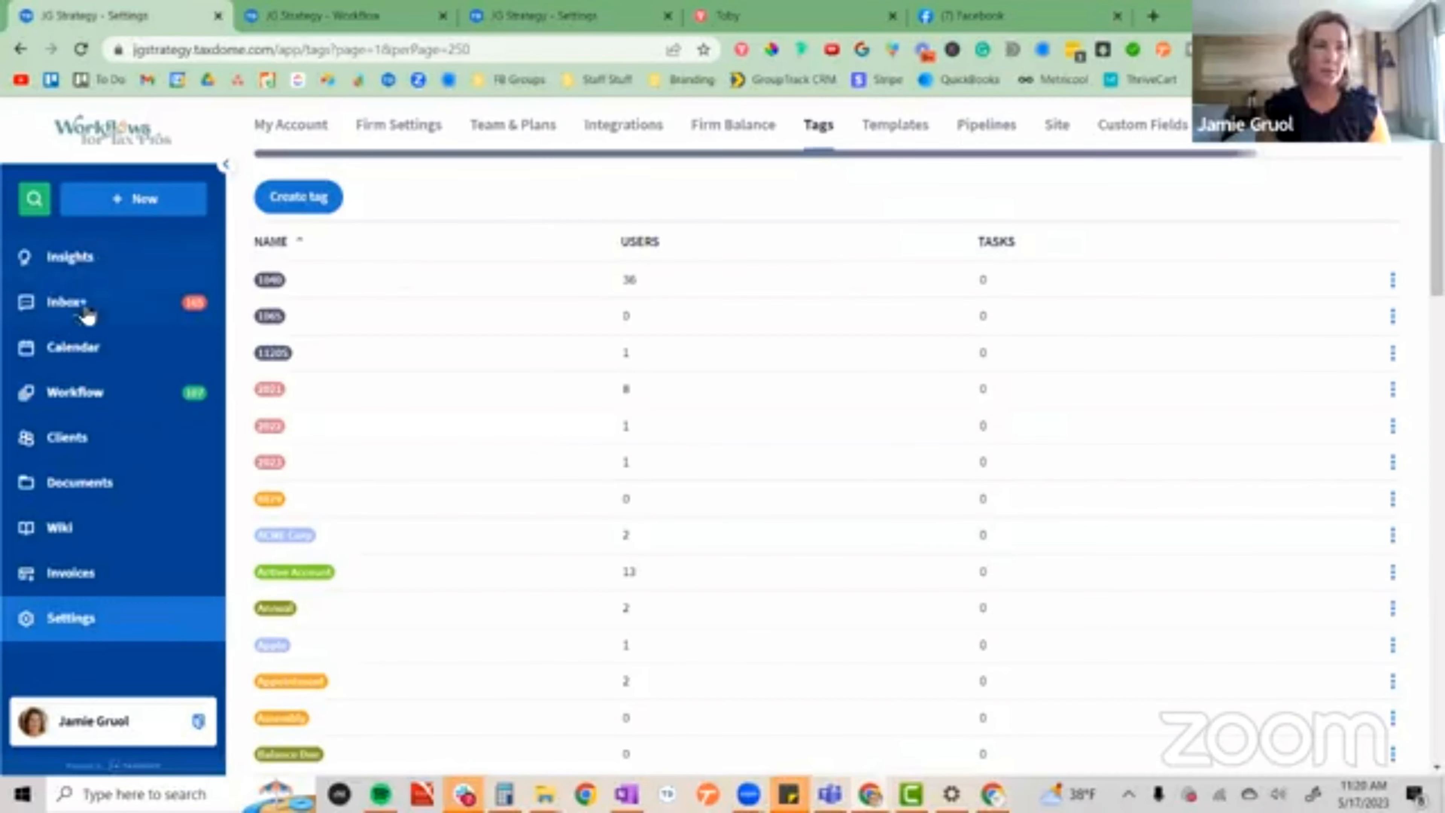
{"action": "key", "text": "ctrl+Tab"}
{"action": "right_click", "coordinate": [67, 441]}
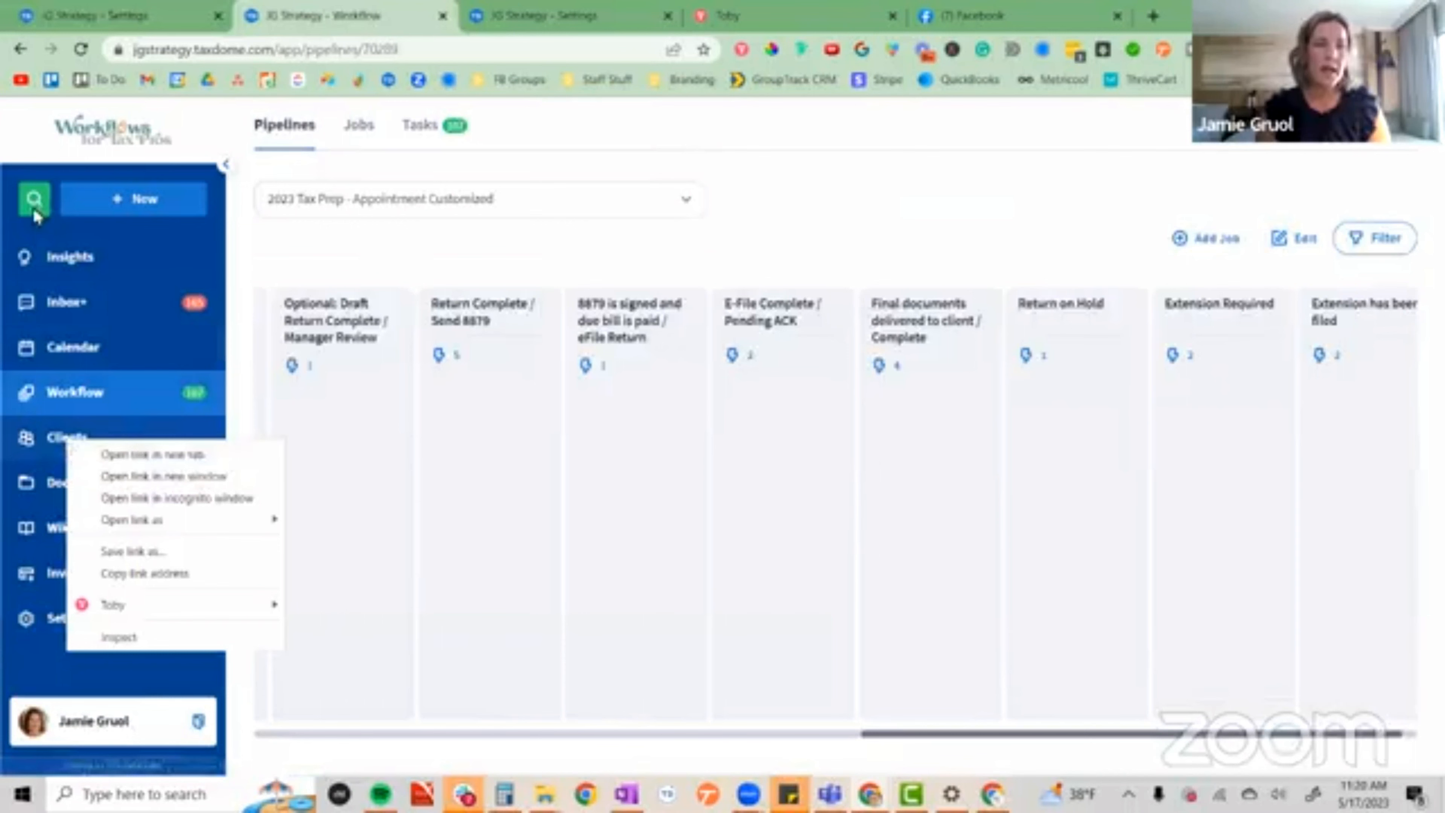
{"action": "left_click", "coordinate": [284, 251]}
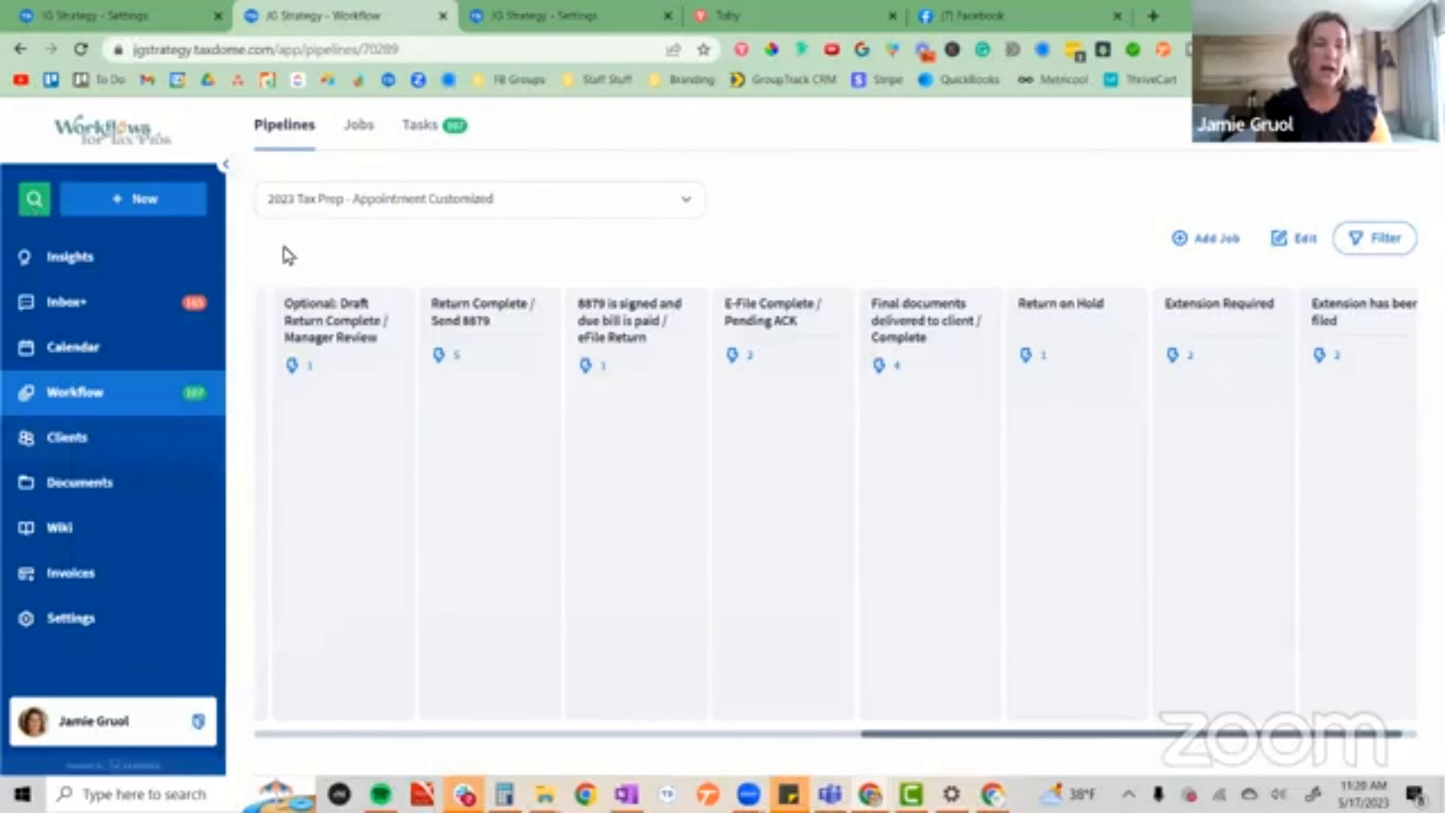
Find the November test client through the account search and open its account info.
{"action": "left_click", "coordinate": [35, 199]}
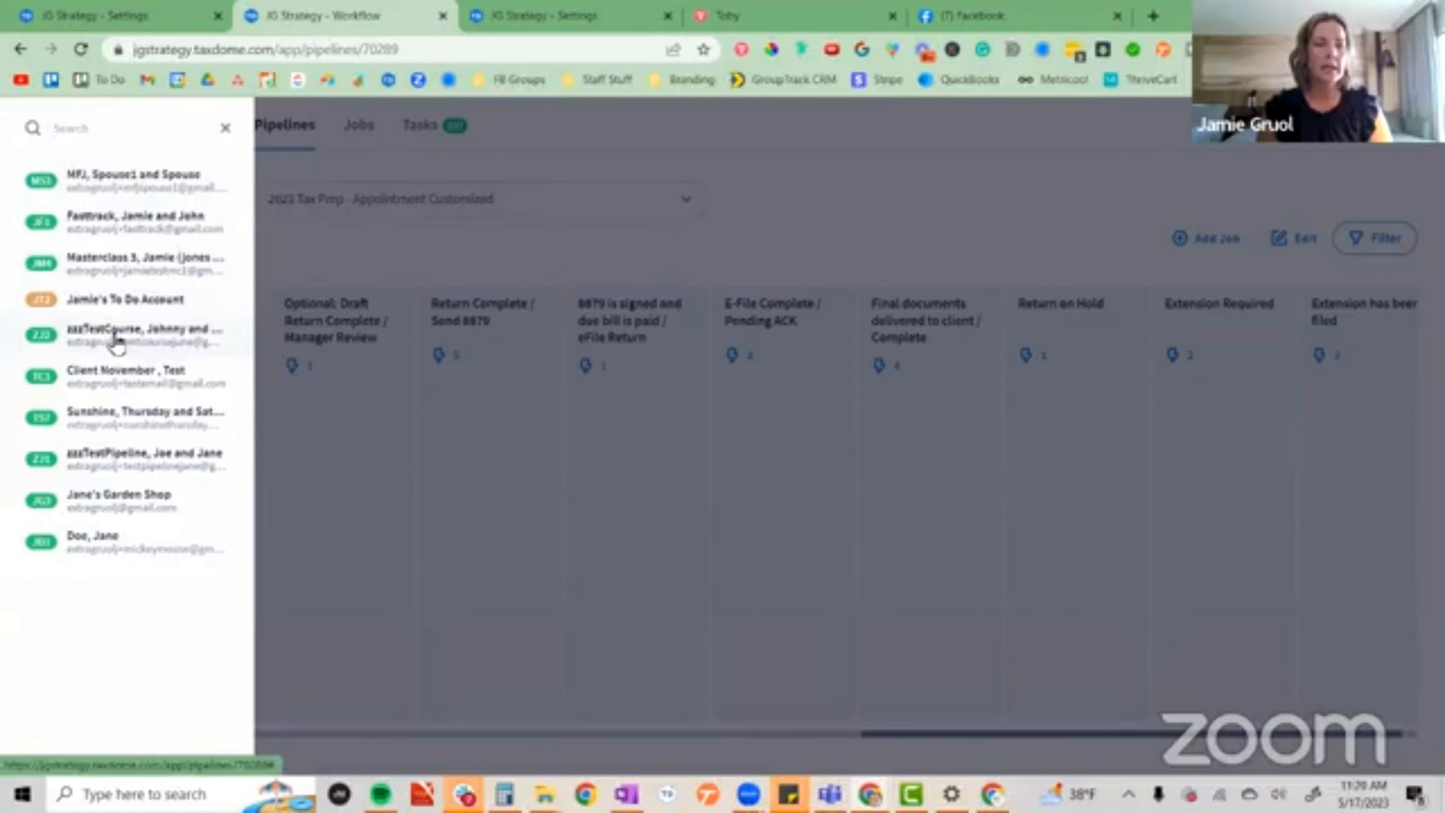
{"action": "left_click", "coordinate": [116, 384]}
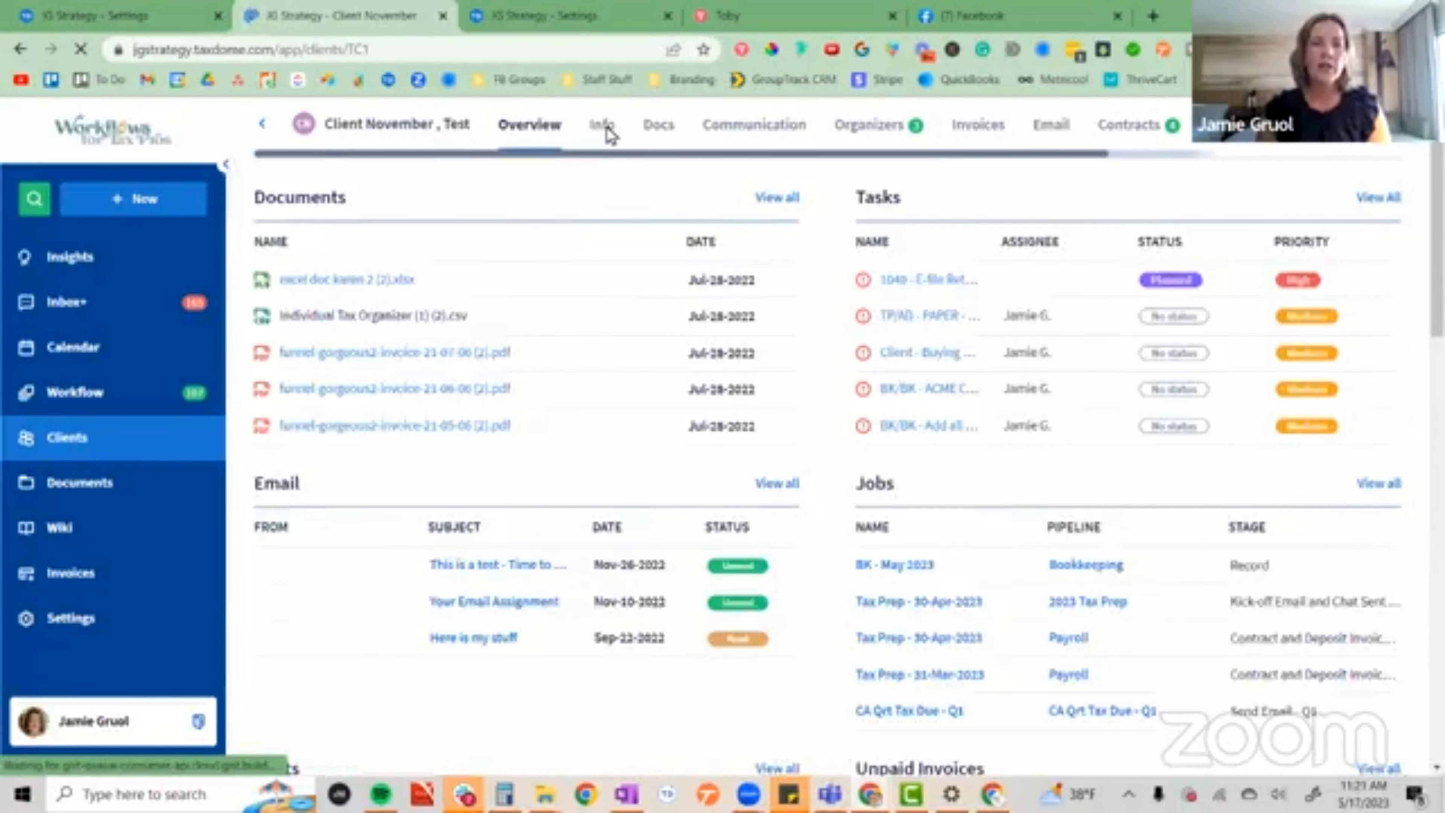
{"action": "left_click", "coordinate": [610, 136]}
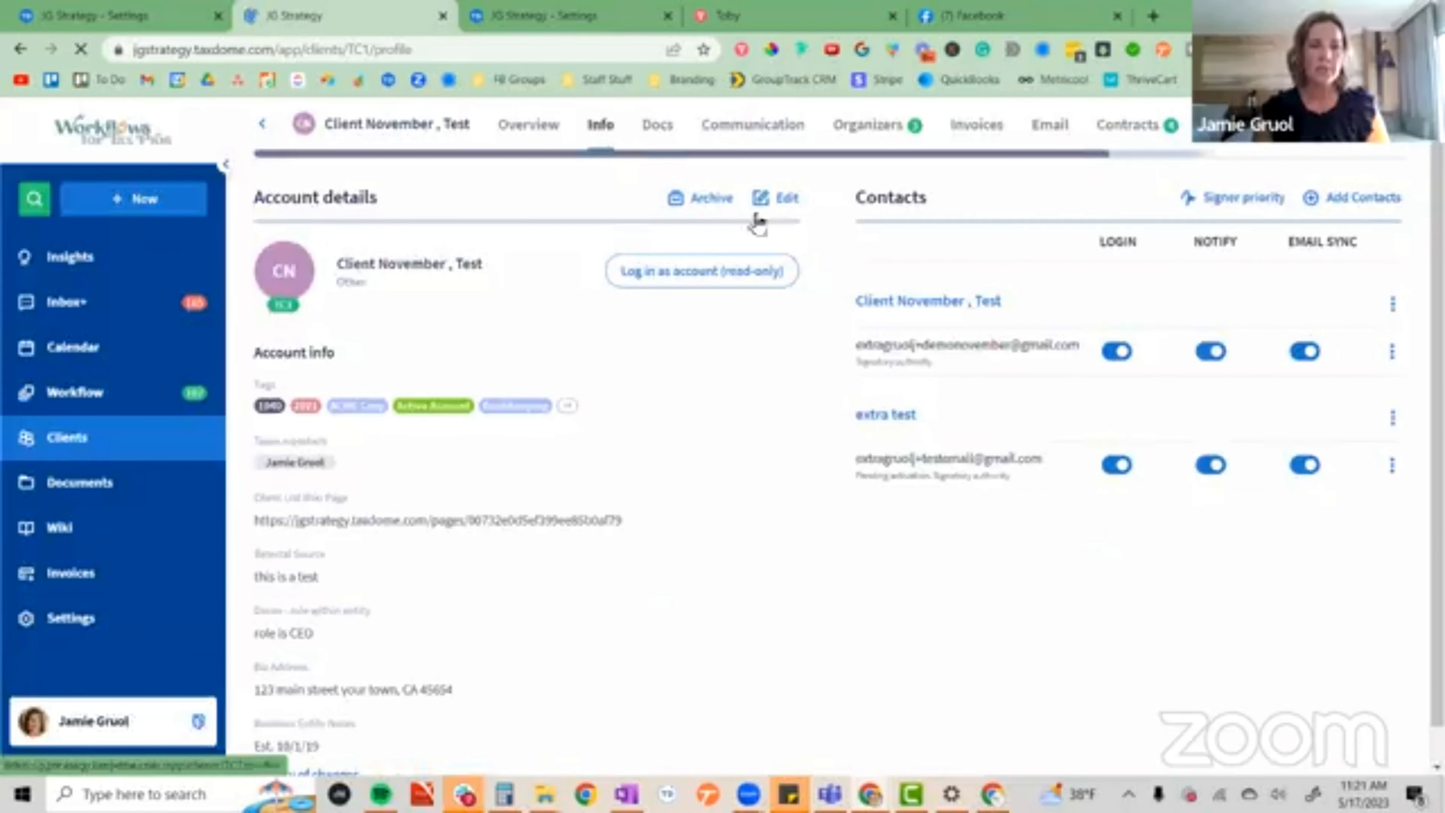
Add the Balance Due tag to the test client's account and save the account.
{"action": "left_click", "coordinate": [788, 200]}
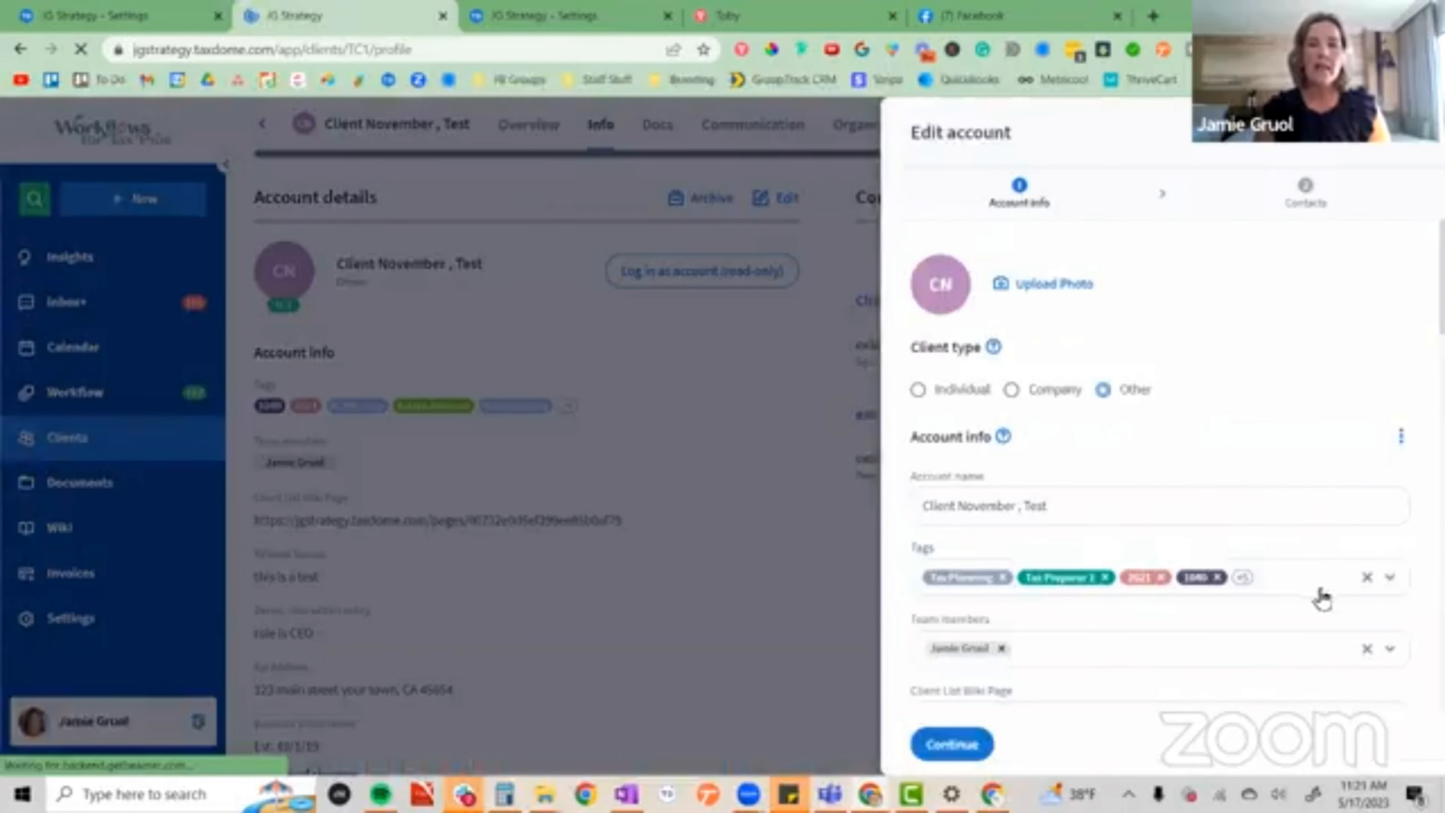
{"action": "left_click", "coordinate": [1288, 578]}
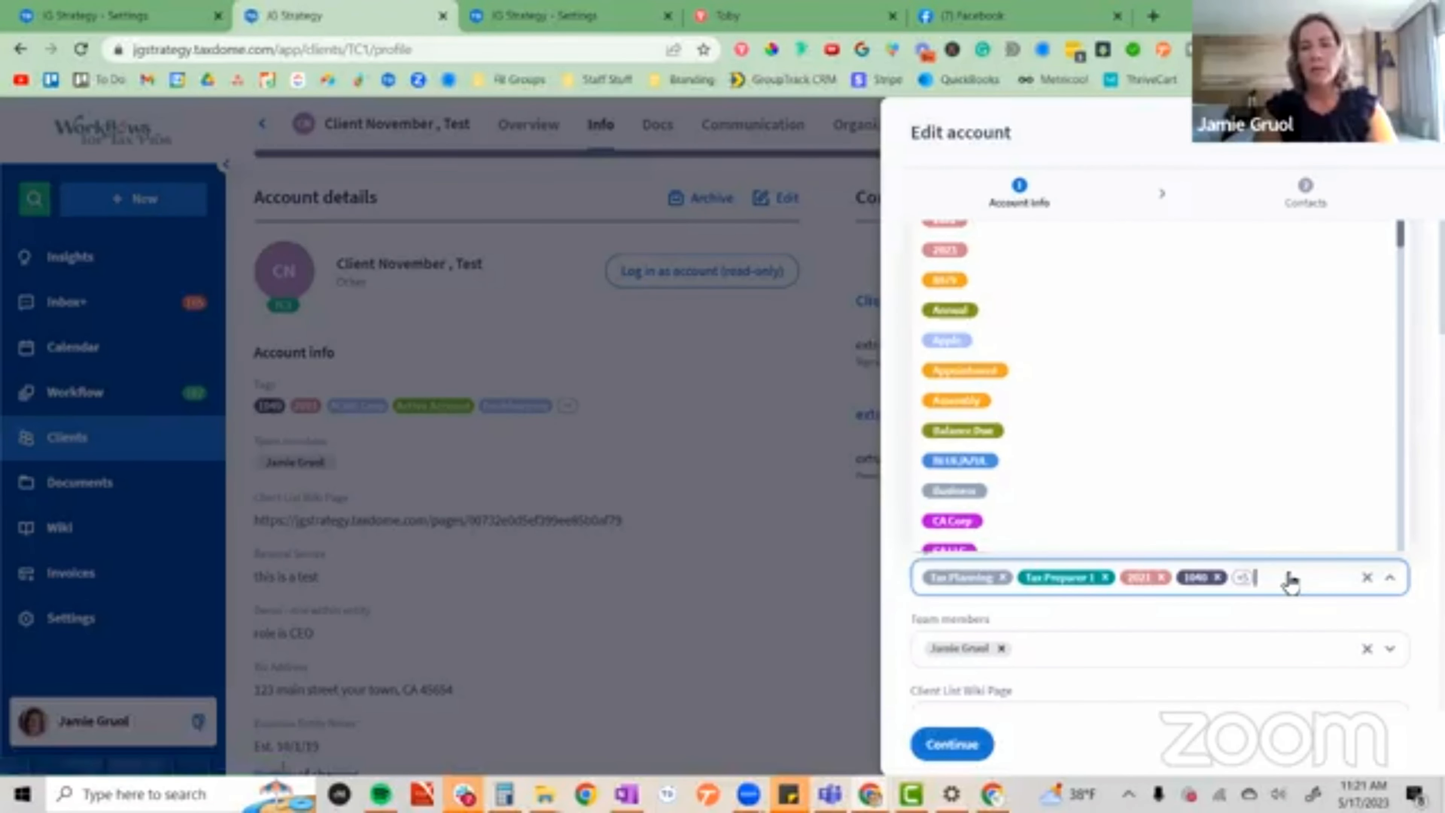
{"action": "type", "text": "Bal"}
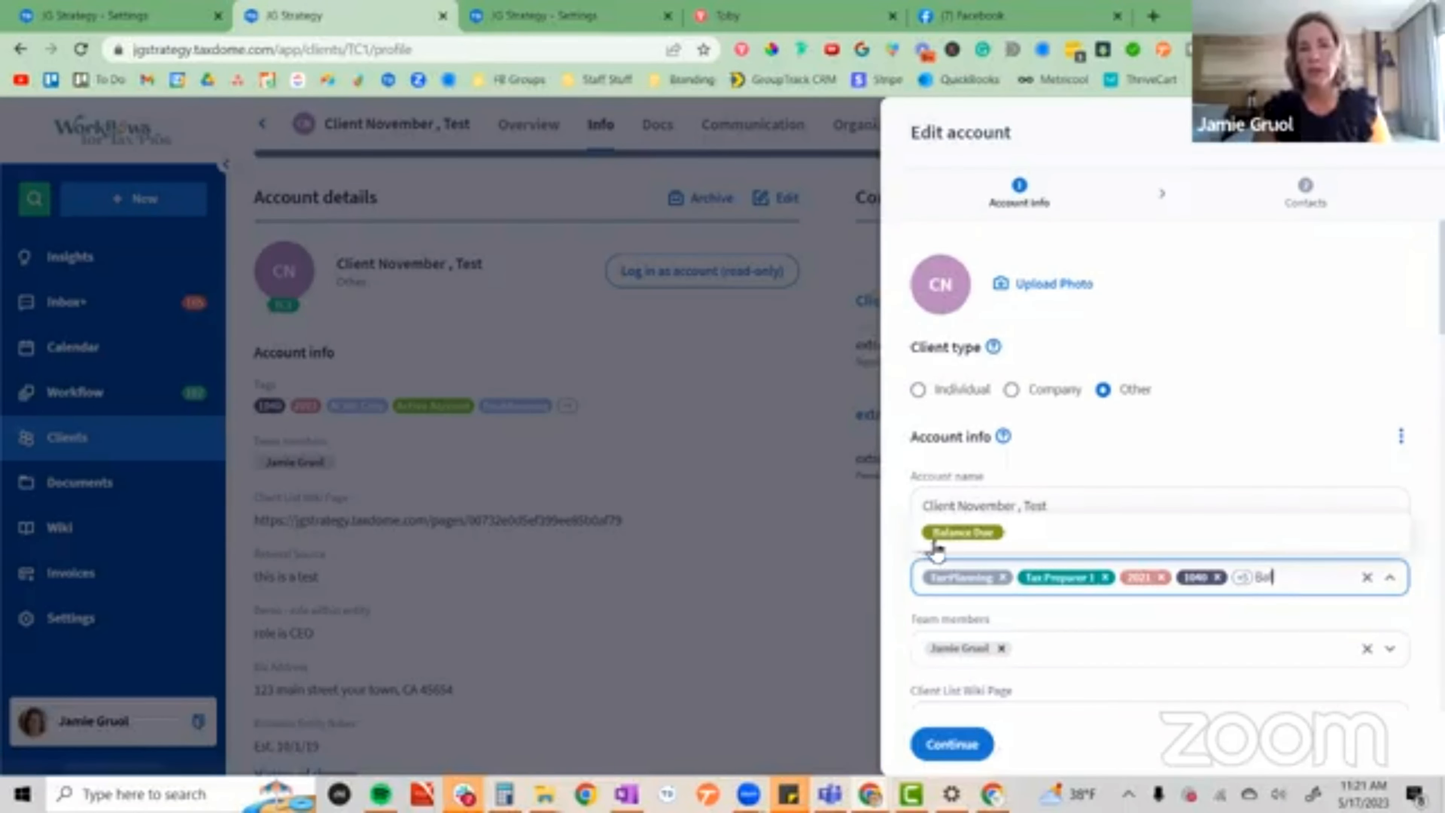
{"action": "left_click", "coordinate": [946, 533]}
{"action": "left_click", "coordinate": [963, 755]}
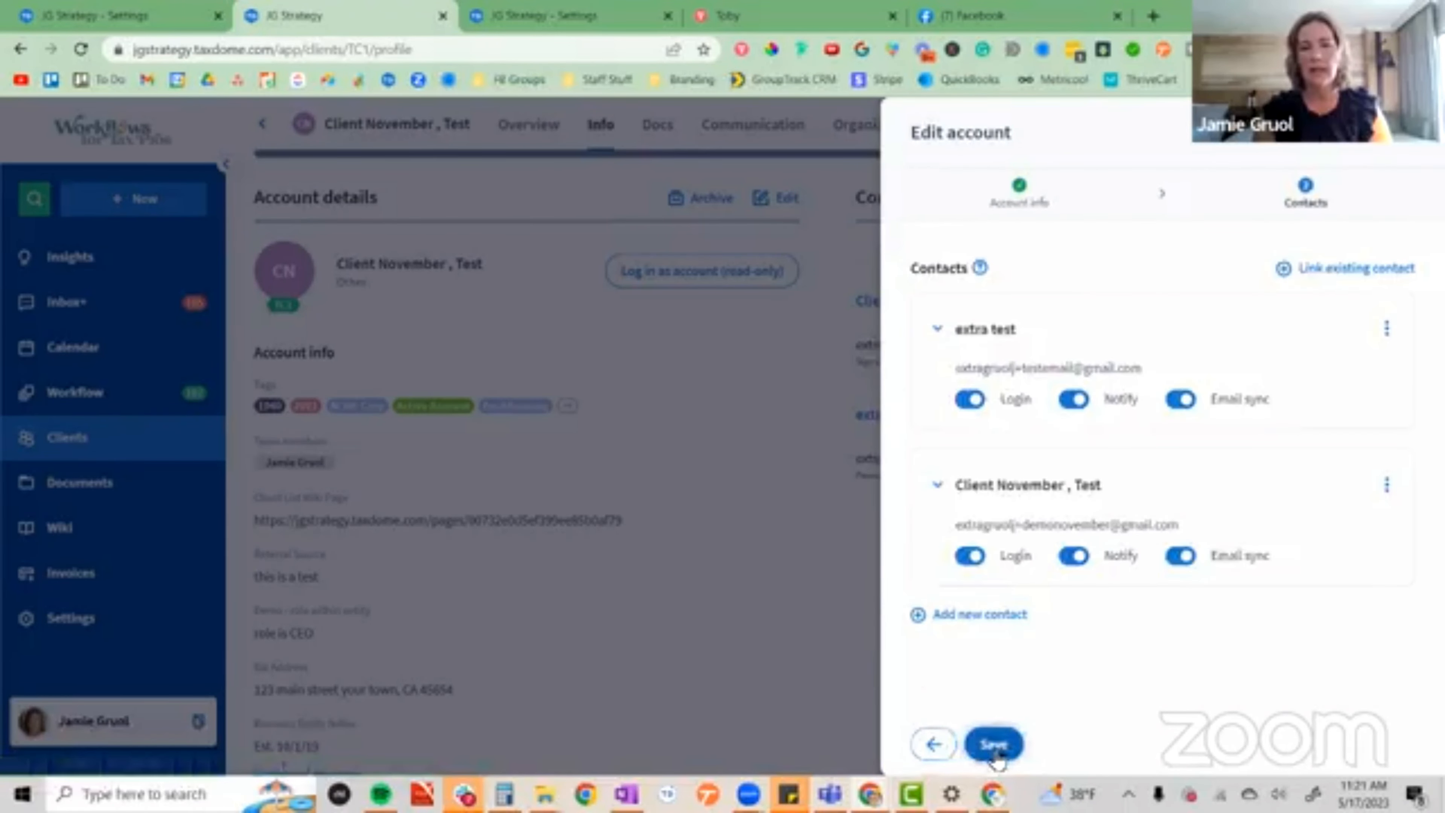
{"action": "left_click", "coordinate": [993, 744]}
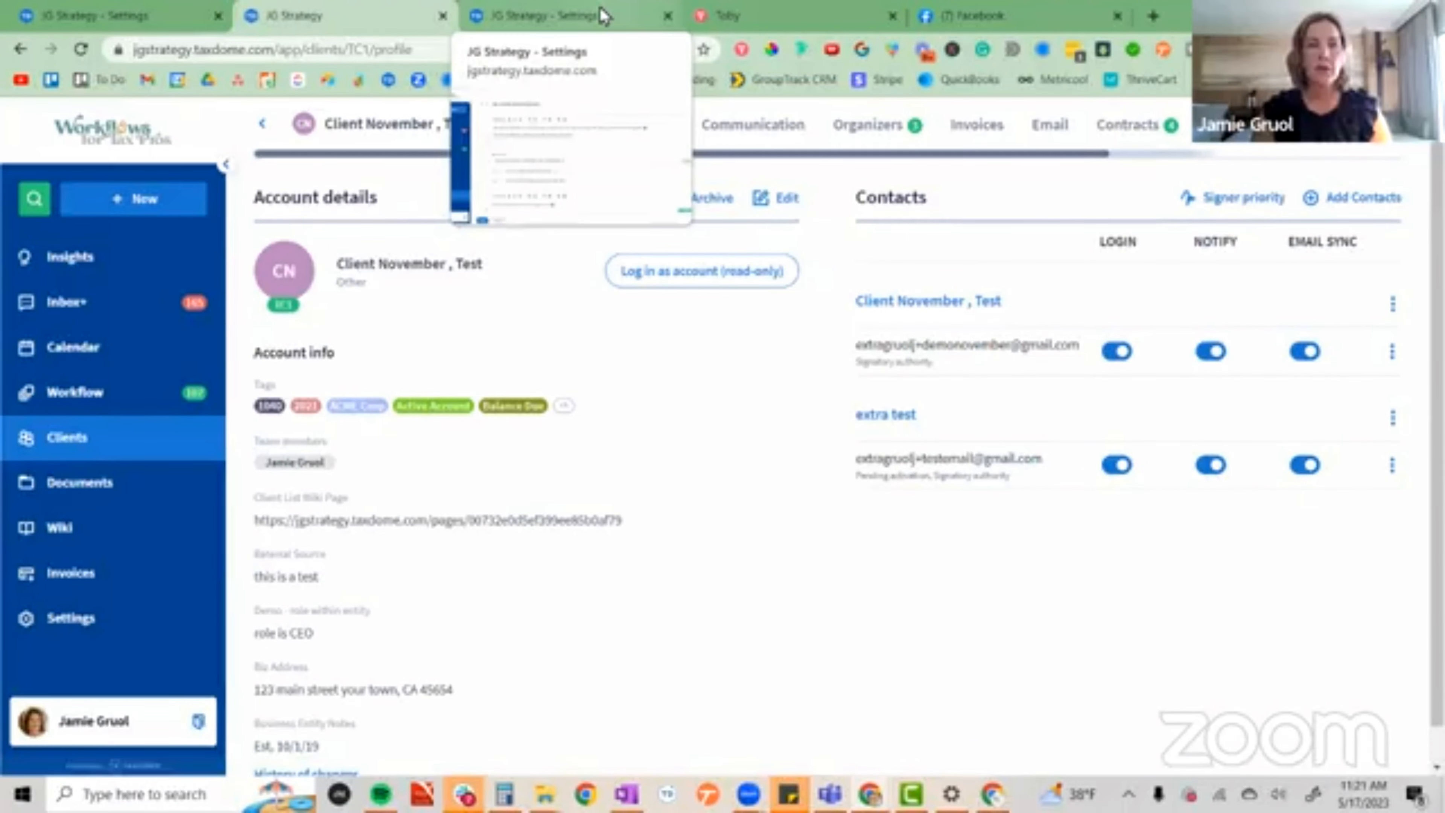
Add a job for the November test client's account to the 2023 Tax Prep - Appointment Customized pipeline.
{"action": "left_click", "coordinate": [107, 402]}
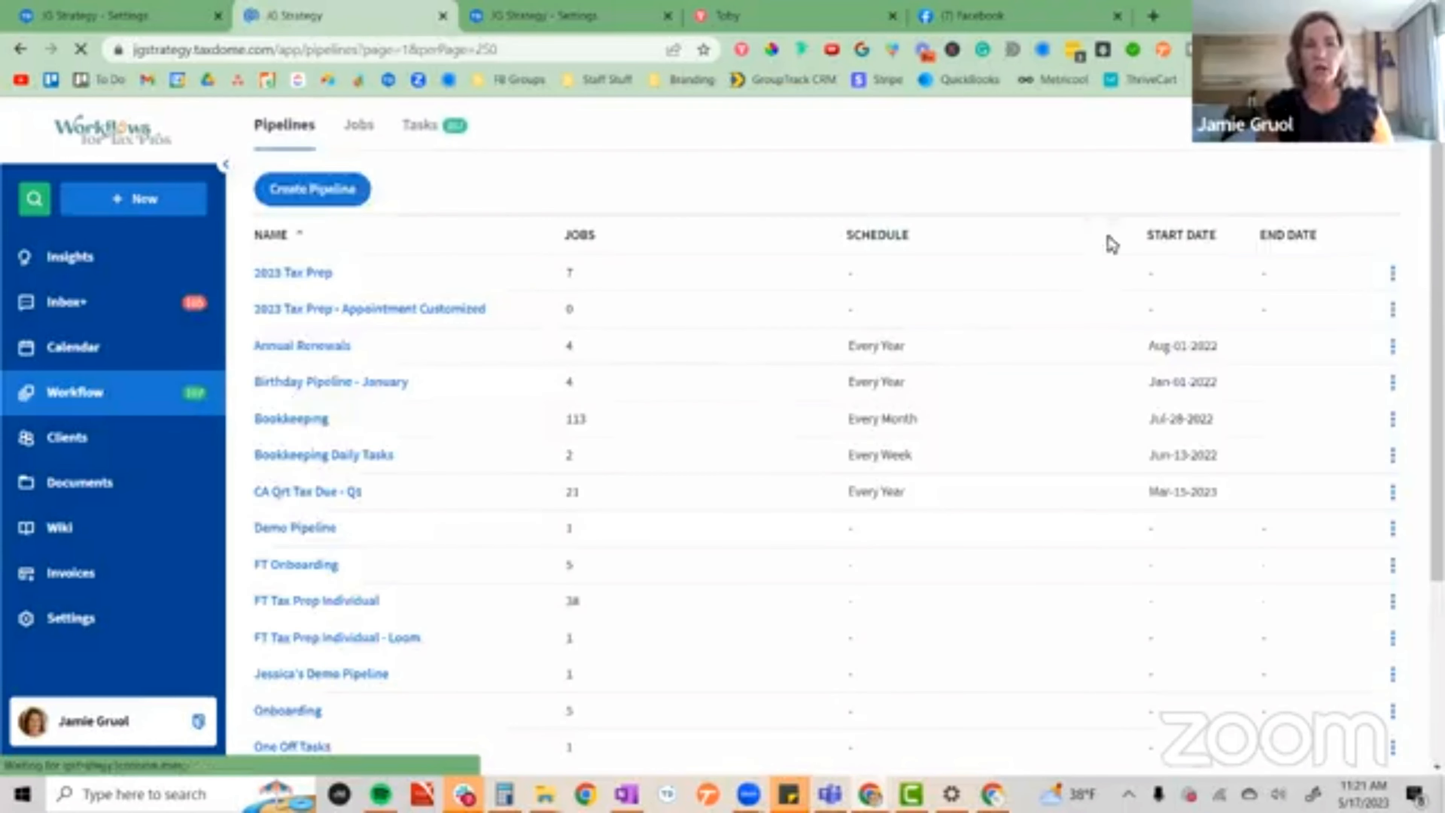
{"action": "left_click", "coordinate": [438, 309]}
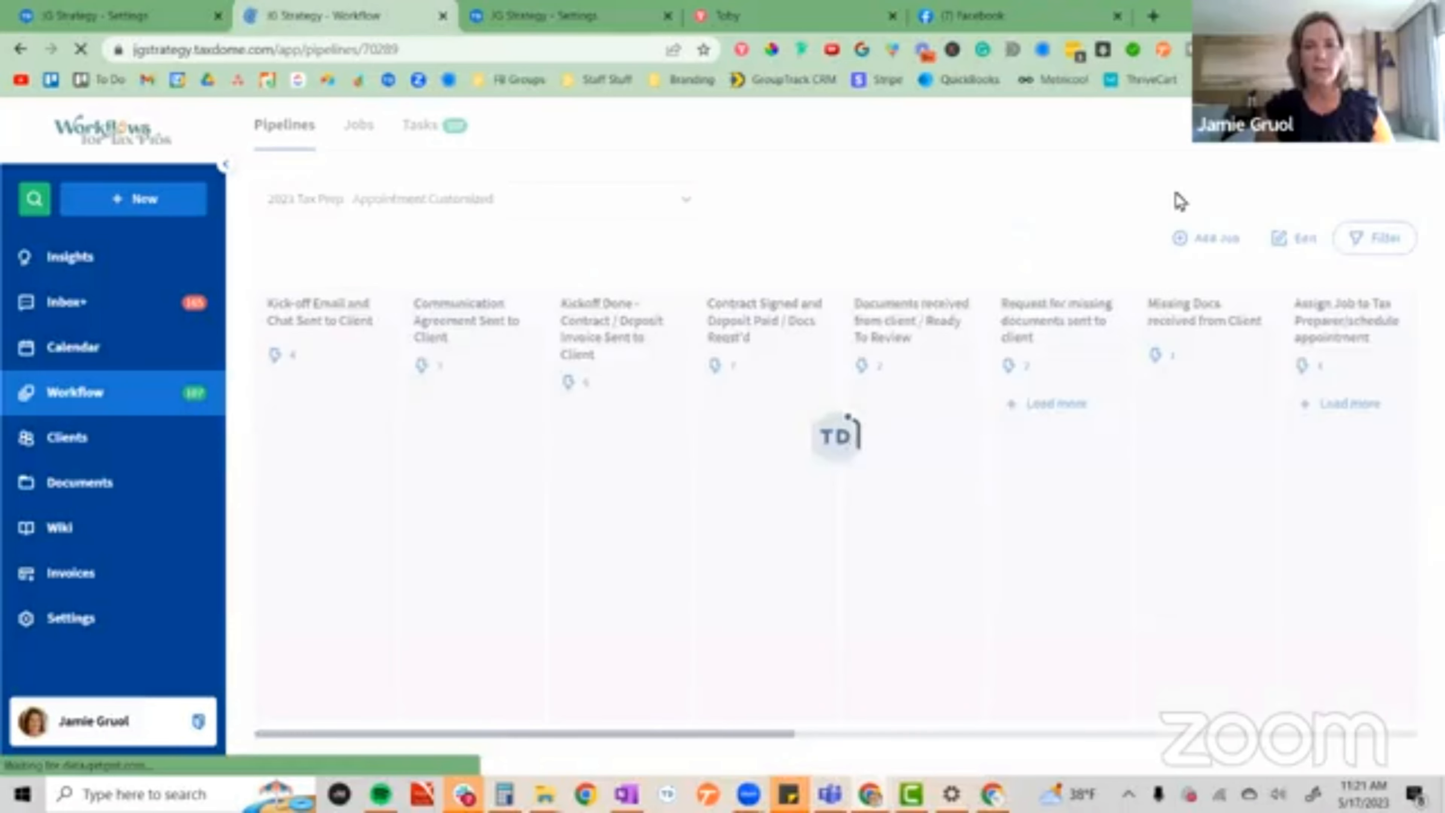
{"action": "left_click", "coordinate": [1195, 242]}
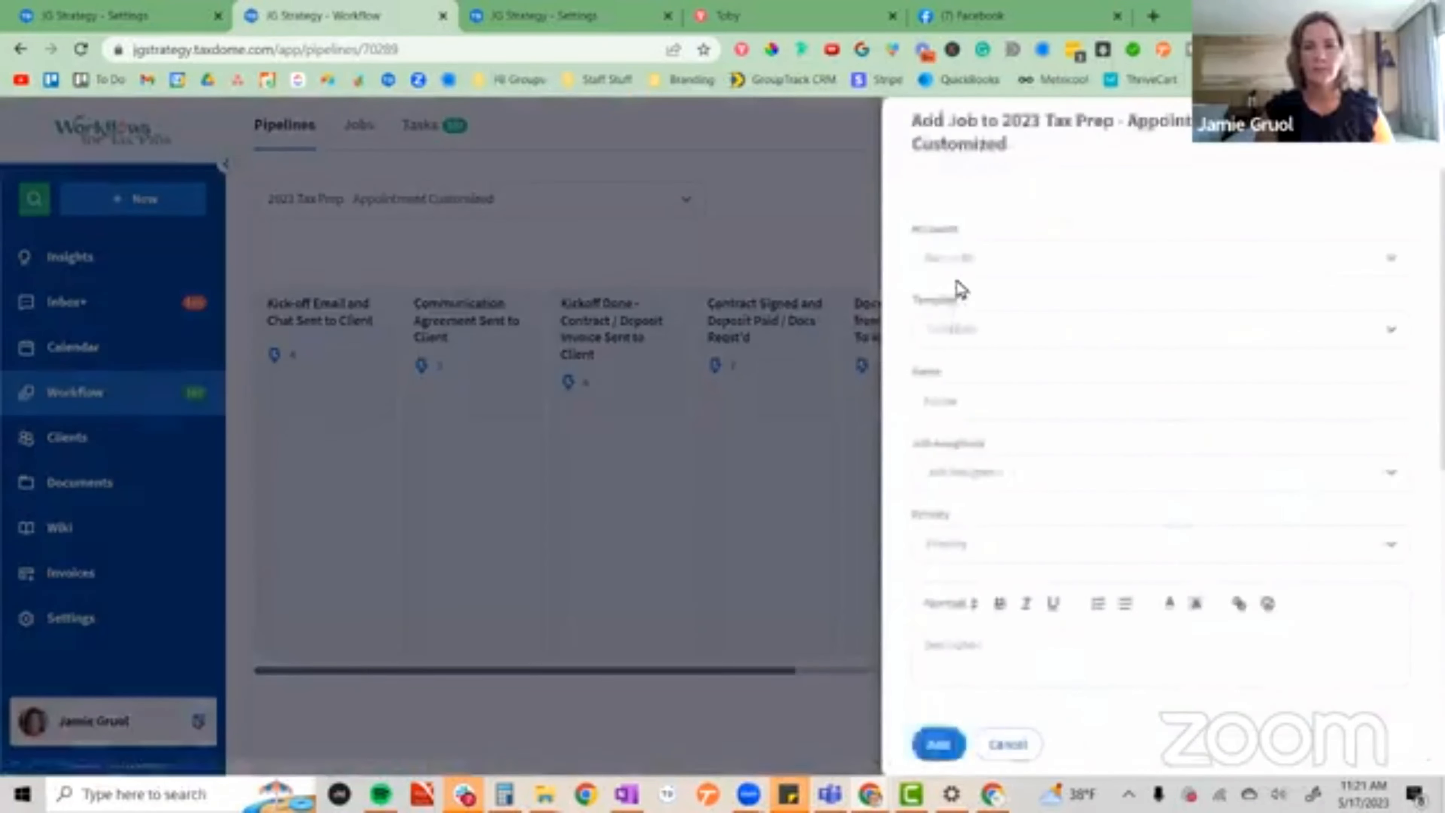
{"action": "left_click", "coordinate": [969, 267]}
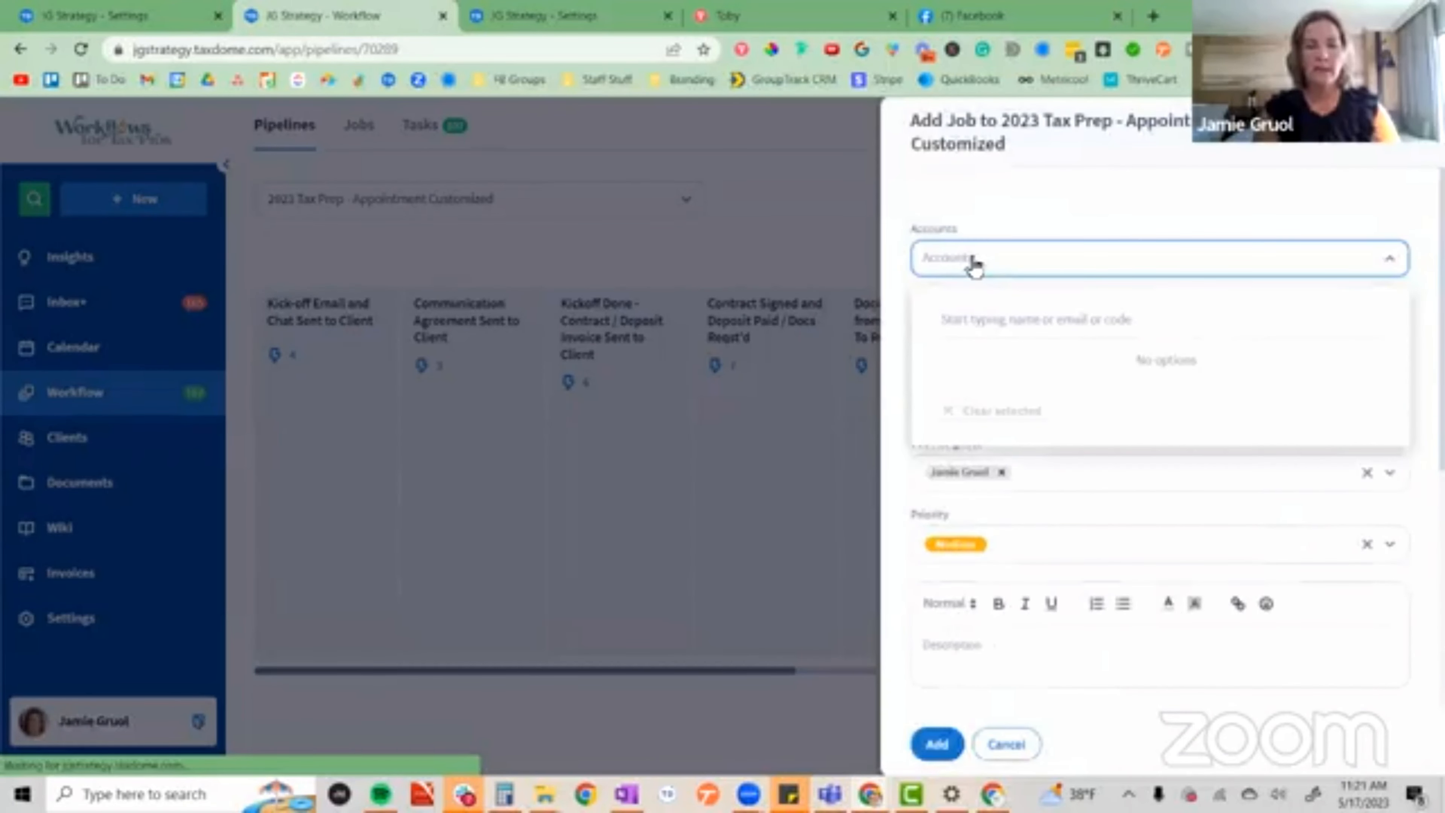
{"action": "type", "text": "B"}
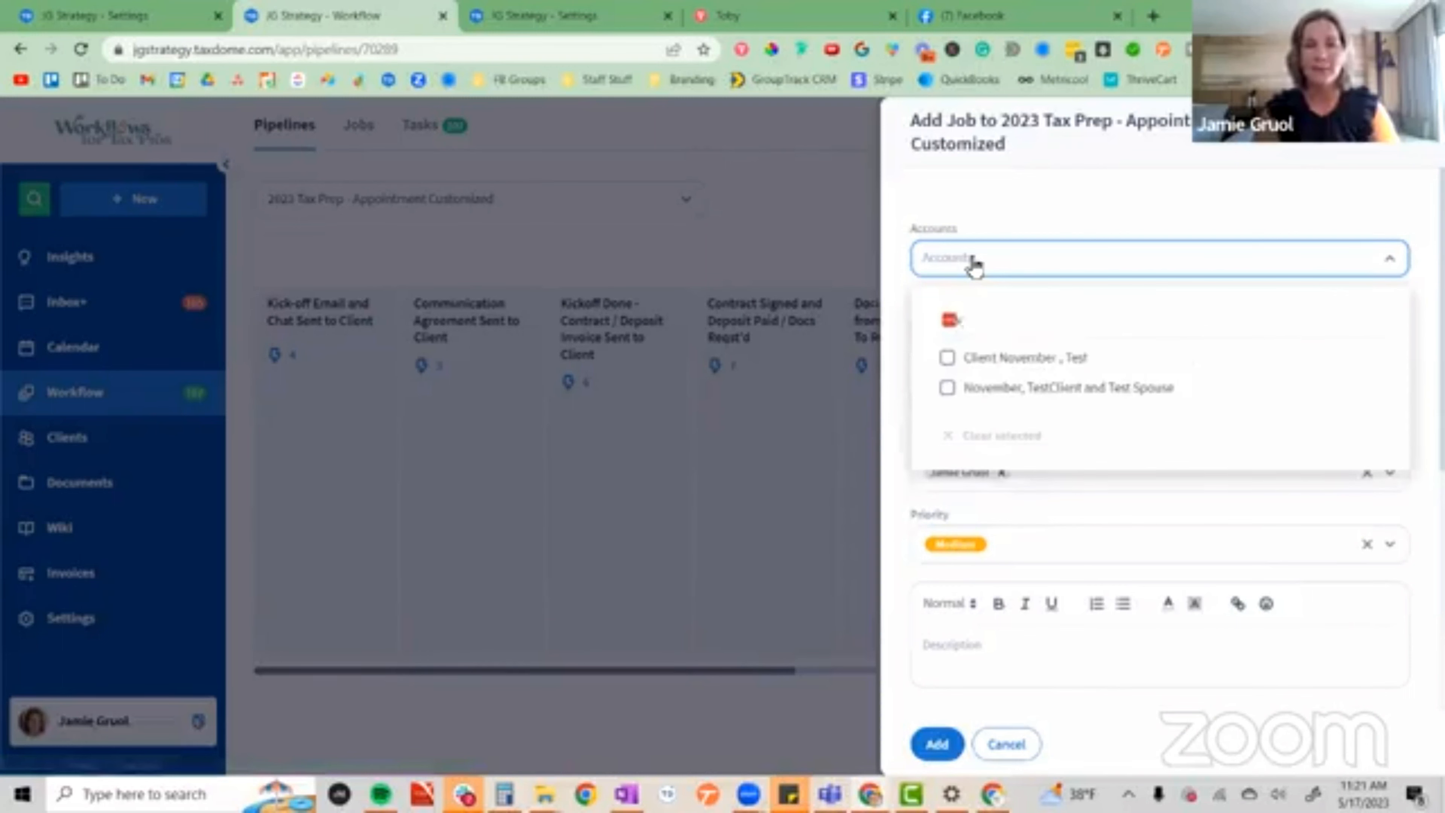
{"action": "left_click", "coordinate": [948, 357]}
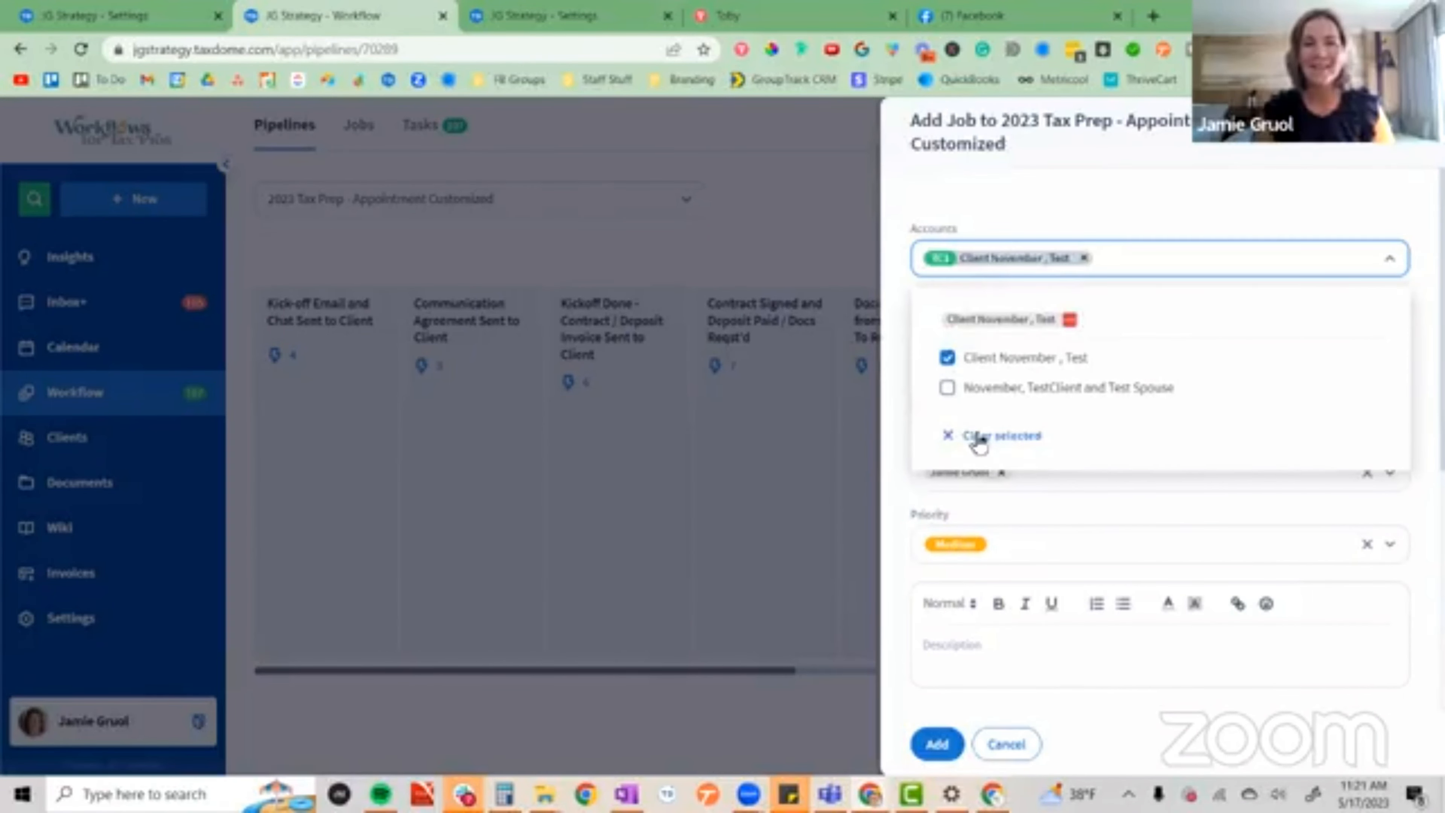
{"action": "left_click", "coordinate": [933, 743]}
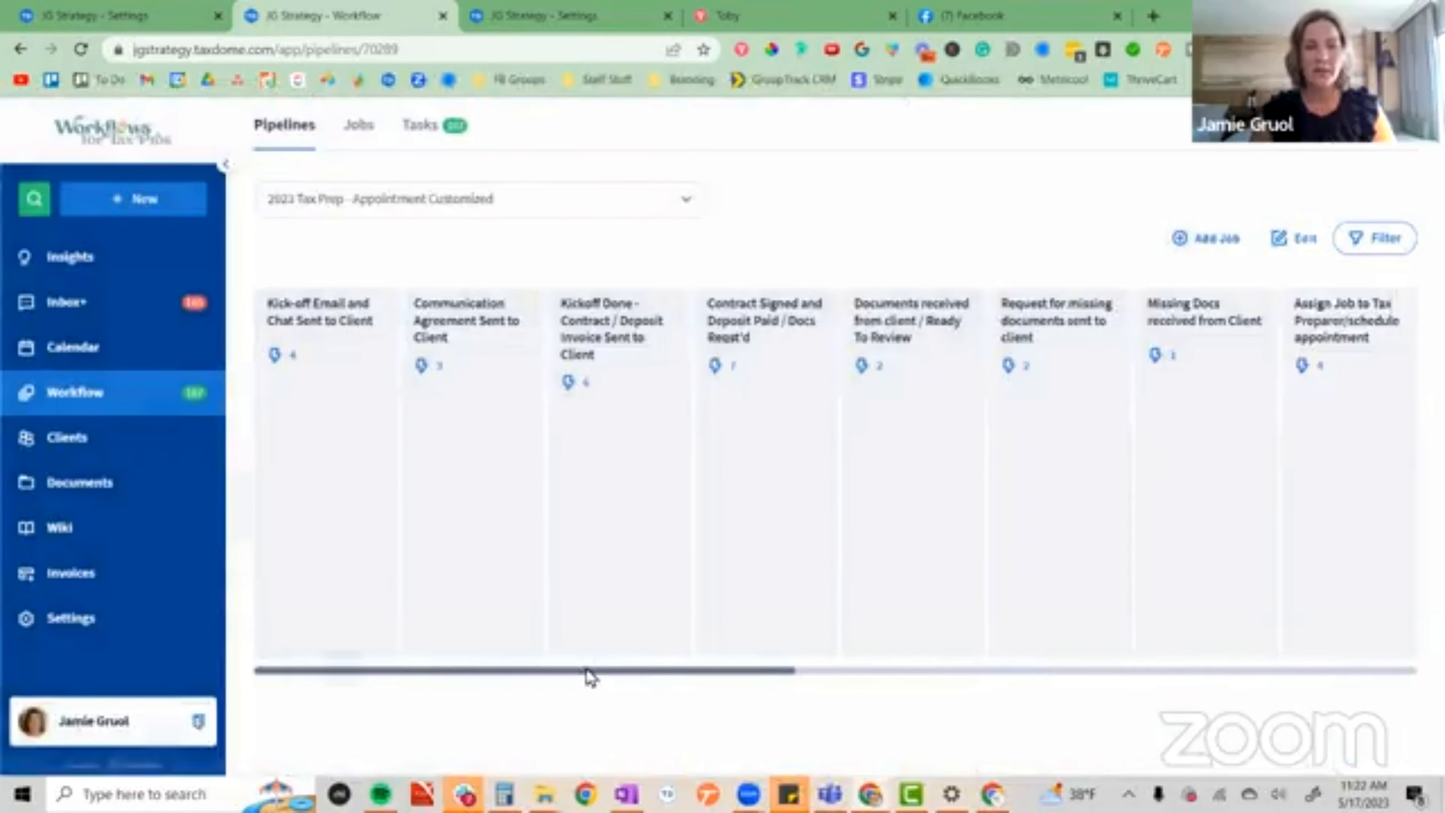
Refresh the pipeline and move the test client's job to the Final documents delivered to client / Complete stage, triggering the selected automations.
{"action": "left_click_drag", "start_coordinate": [587, 672], "coordinate": [236, 667]}
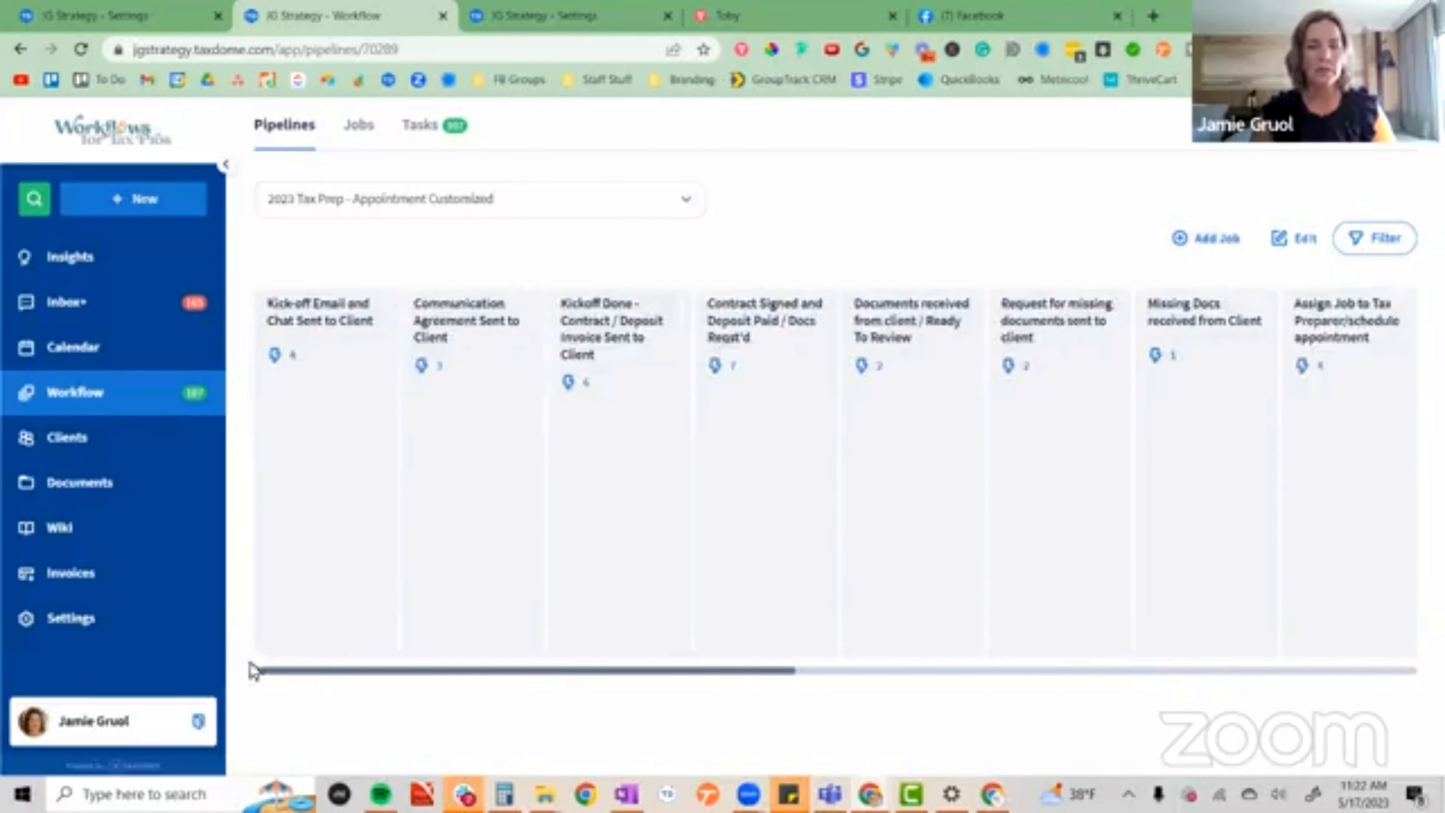
{"action": "left_click", "coordinate": [142, 120]}
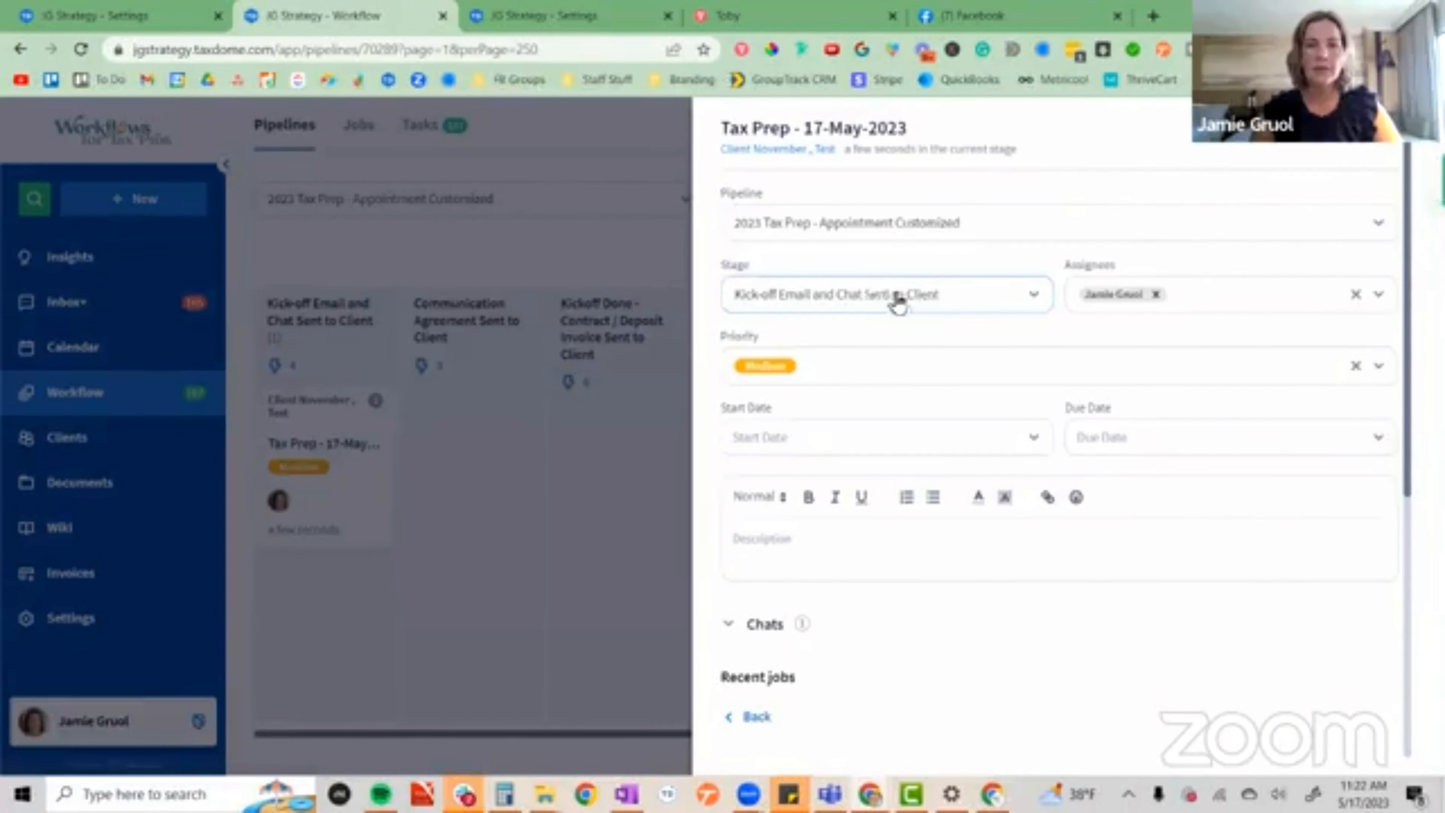
{"action": "left_click", "coordinate": [924, 294]}
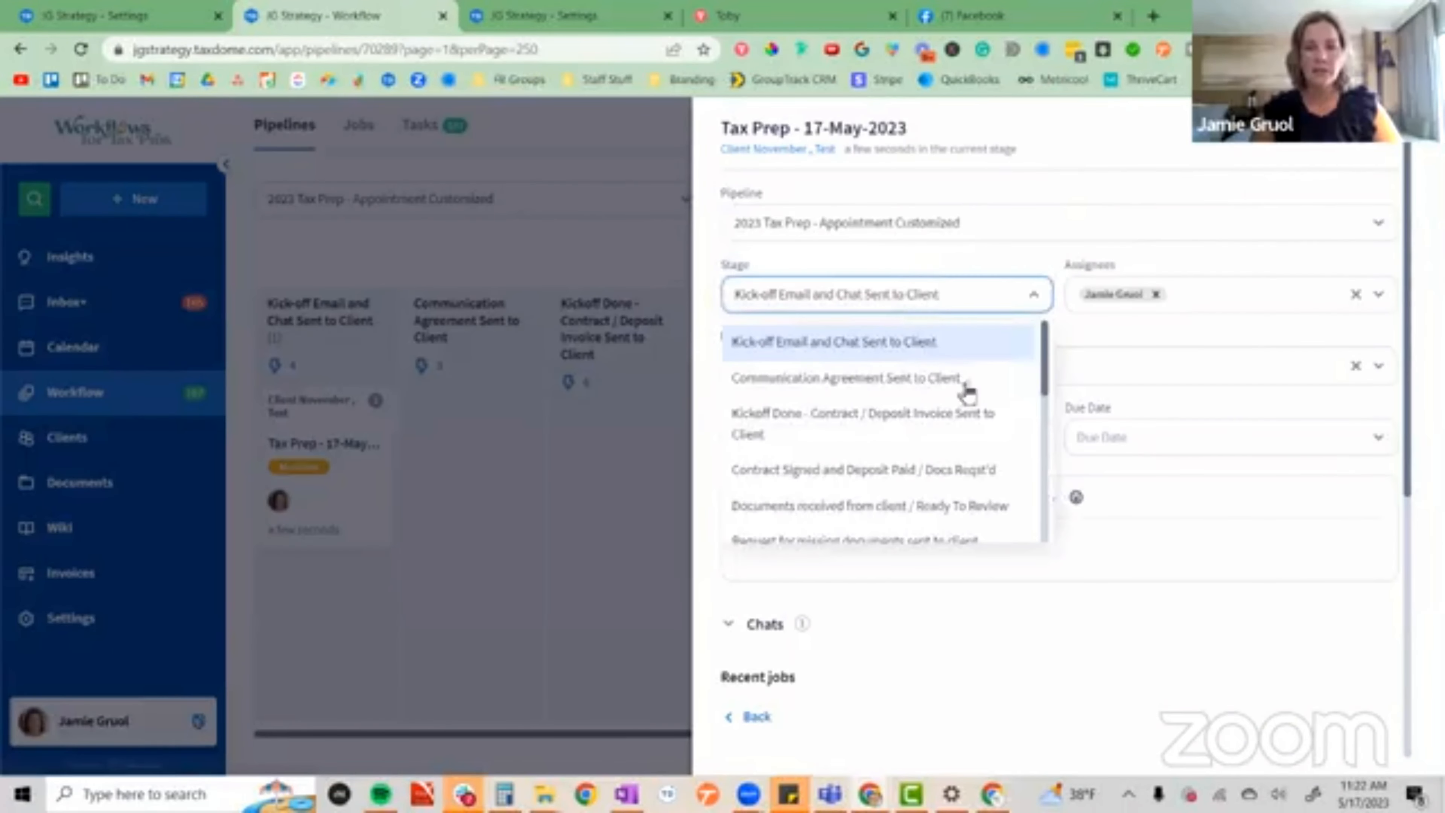
{"action": "left_click_drag", "start_coordinate": [1043, 376], "coordinate": [1038, 505]}
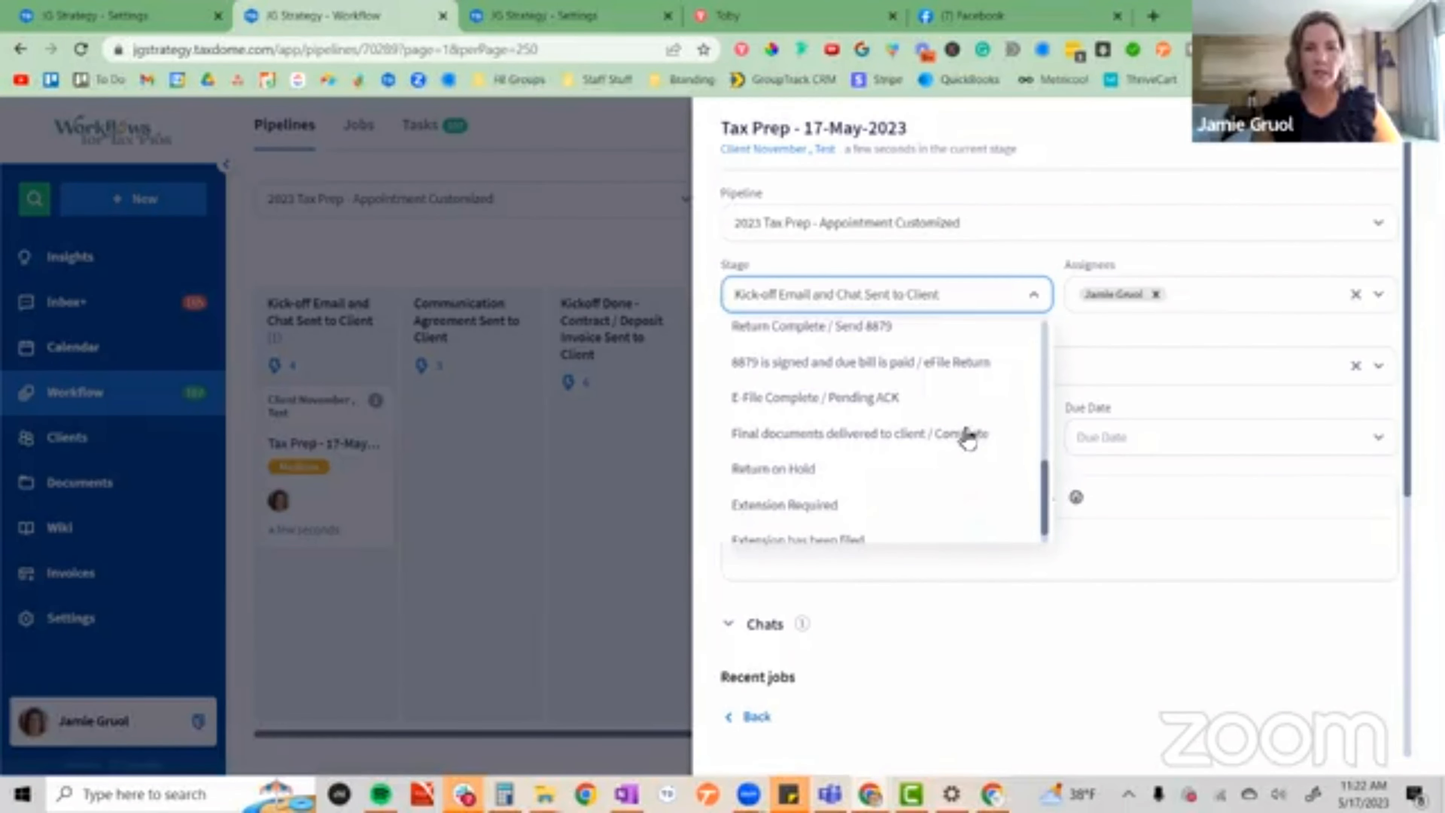
{"action": "left_click", "coordinate": [968, 434]}
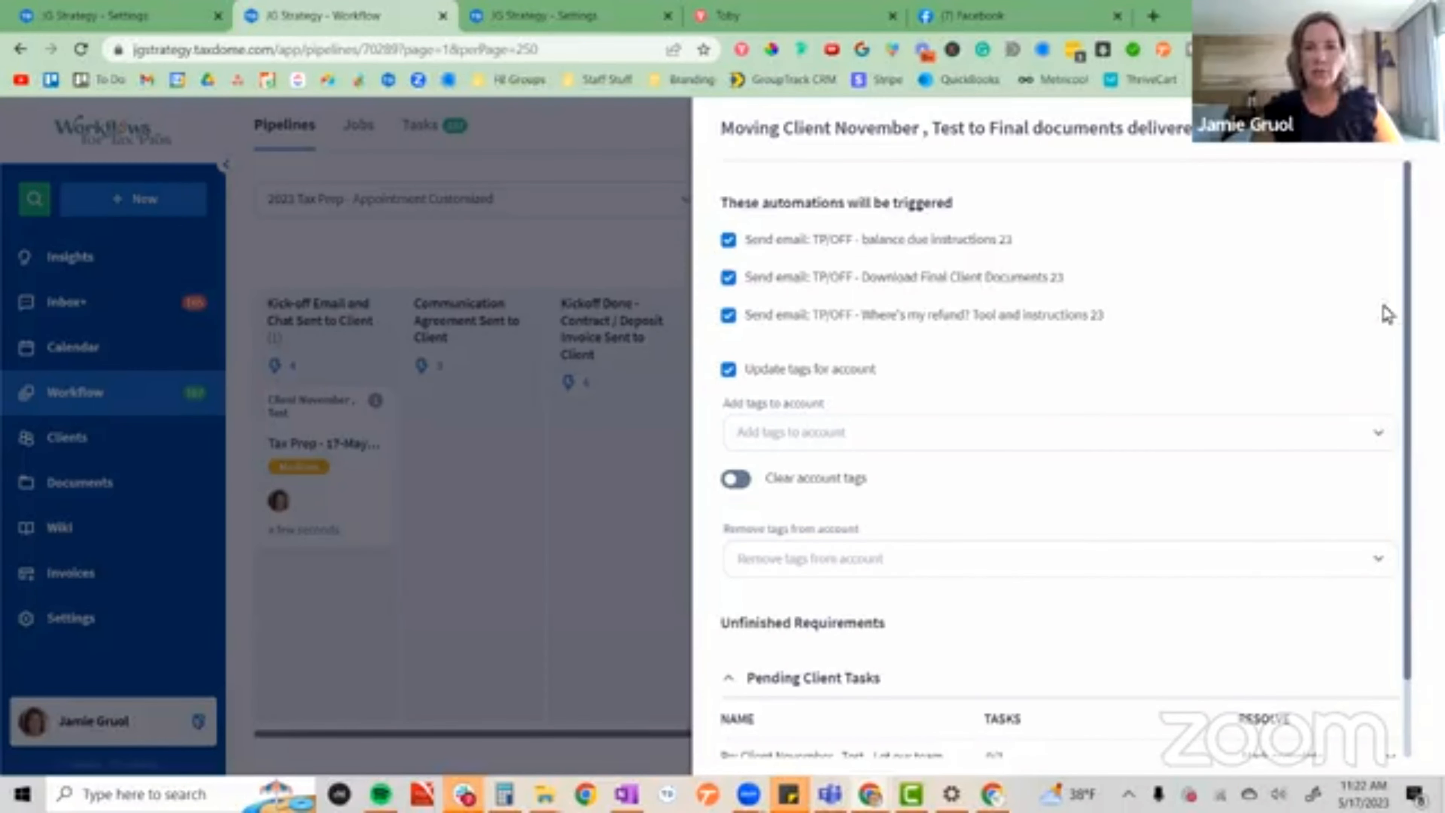
{"action": "scroll", "coordinate": [1410, 332], "scroll_direction": "down", "scroll_amount": 2}
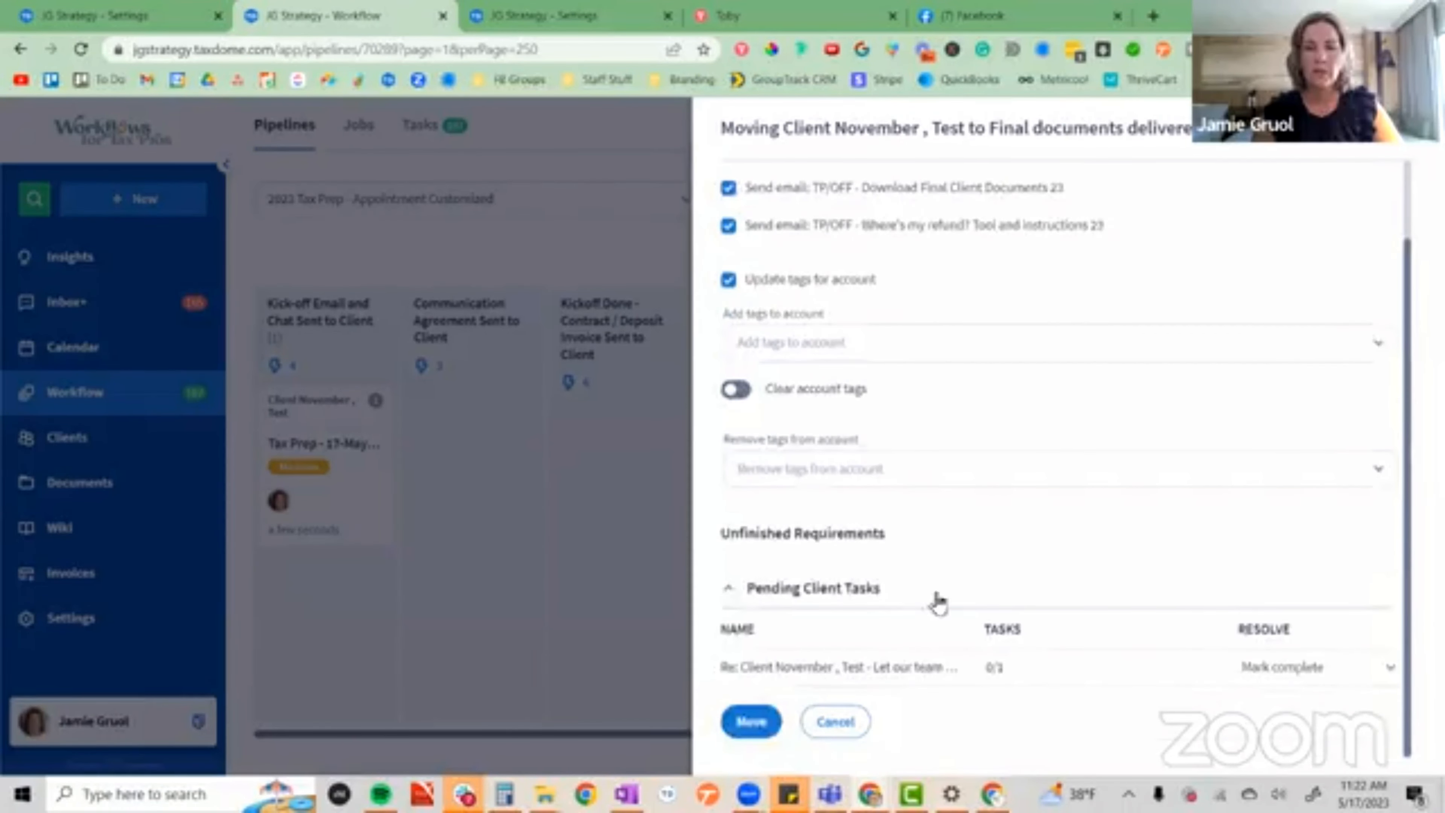
{"action": "left_click", "coordinate": [757, 720]}
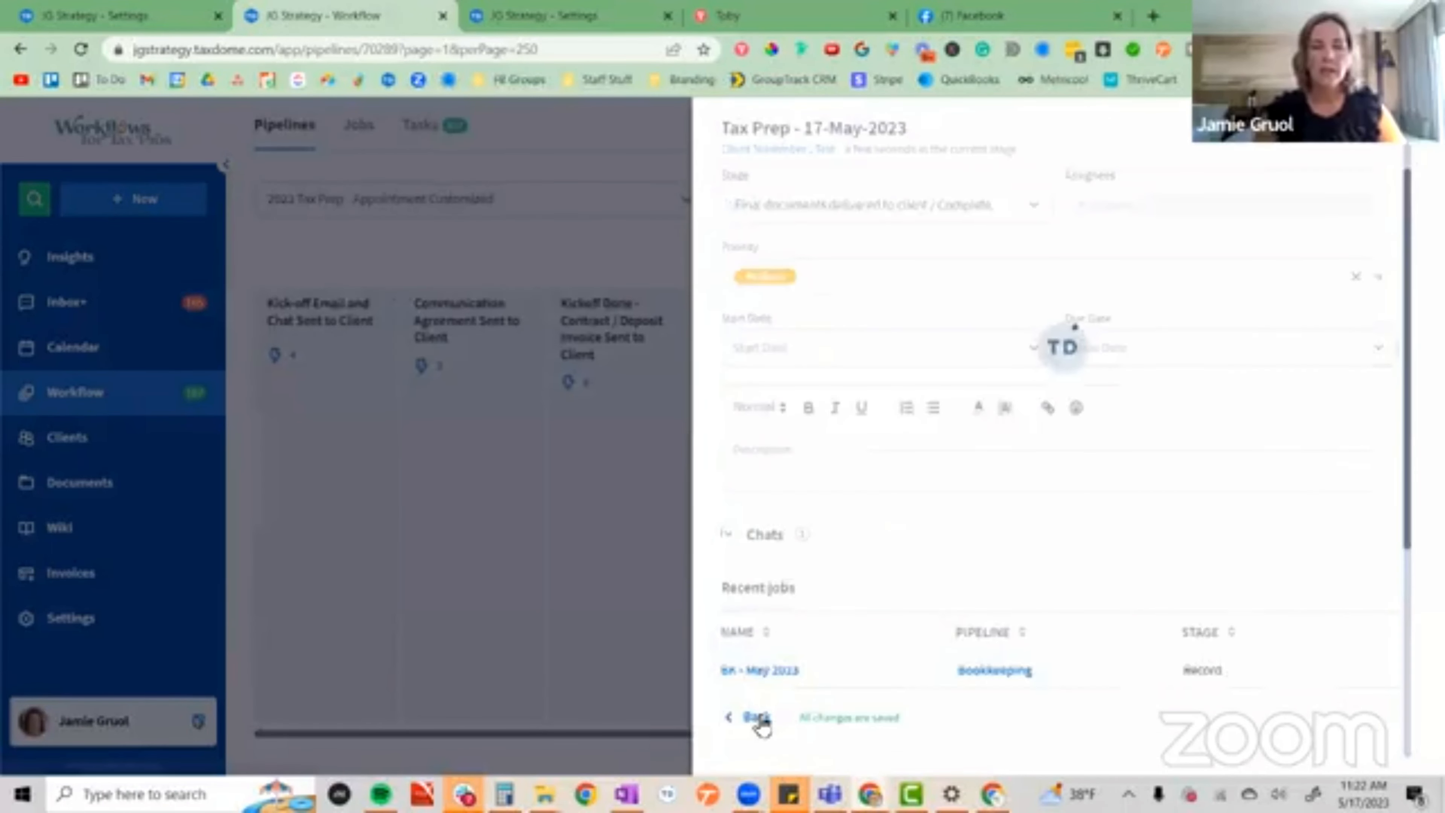
{"action": "left_click", "coordinate": [611, 592]}
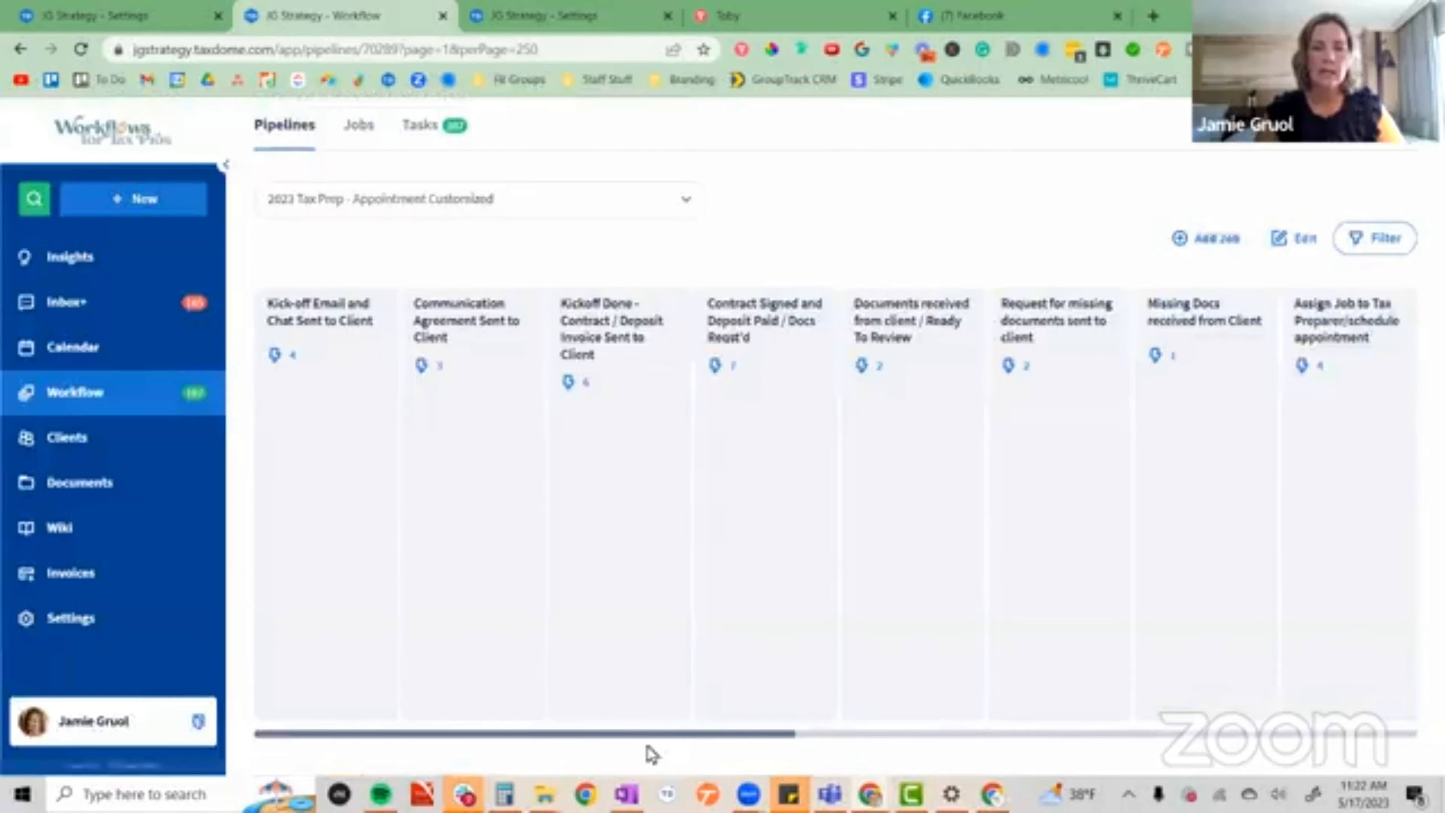
Check the moved job in the Final documents delivered to client / Complete stage and the tag condition on its balance due instructions email.
{"action": "left_click_drag", "start_coordinate": [674, 734], "coordinate": [1289, 734]}
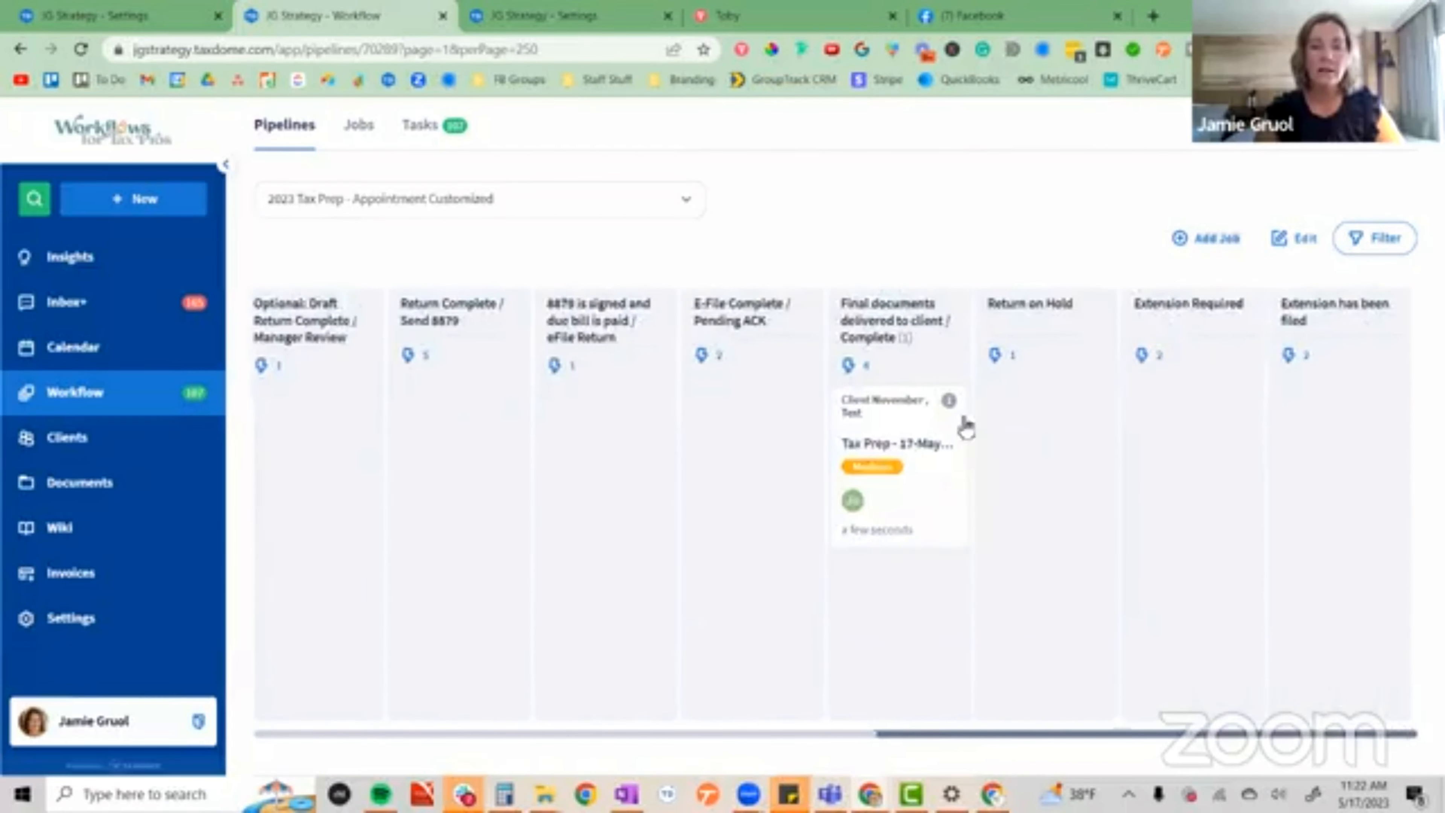
{"action": "left_click", "coordinate": [906, 447]}
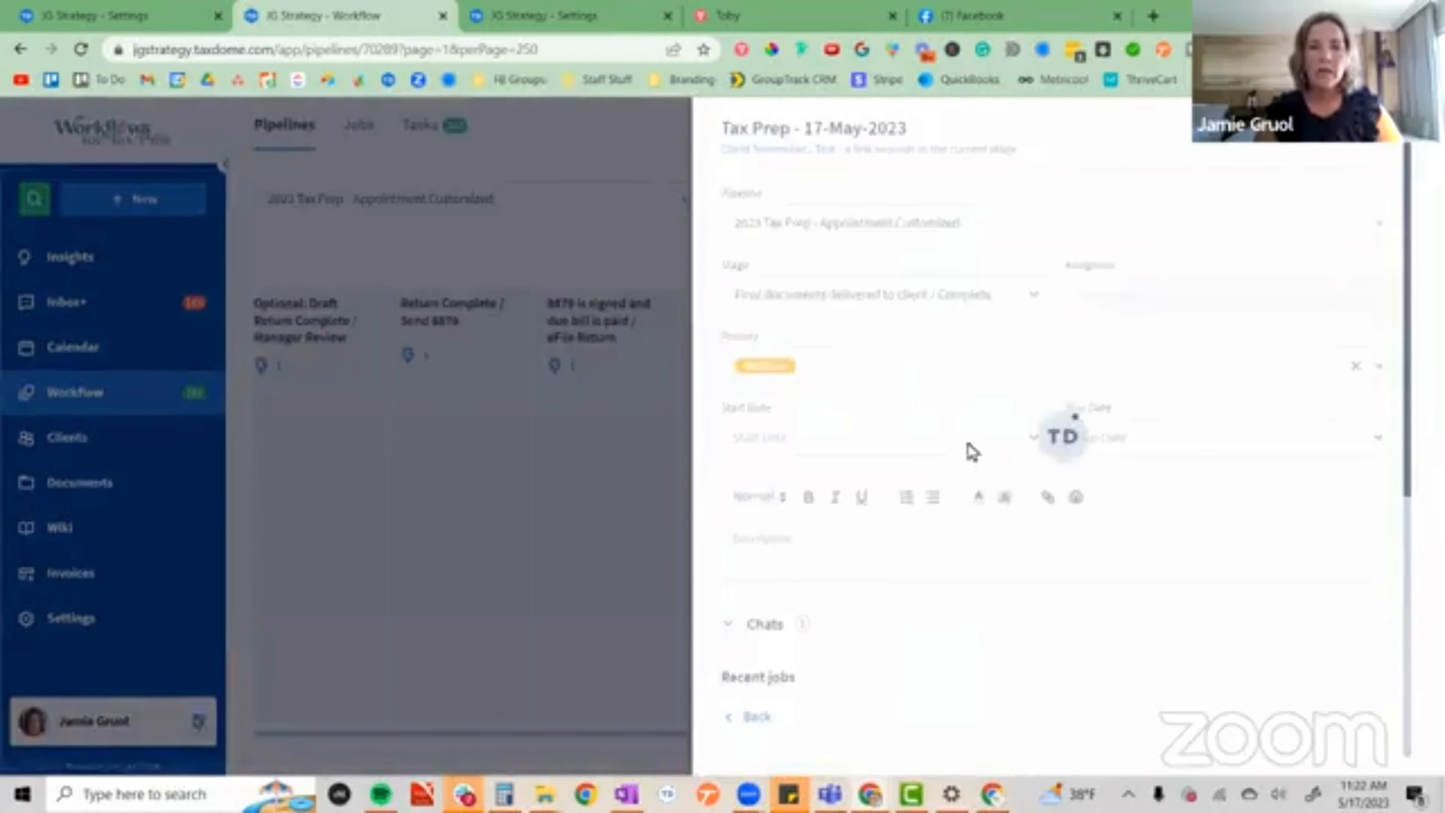
{"action": "left_click", "coordinate": [630, 508]}
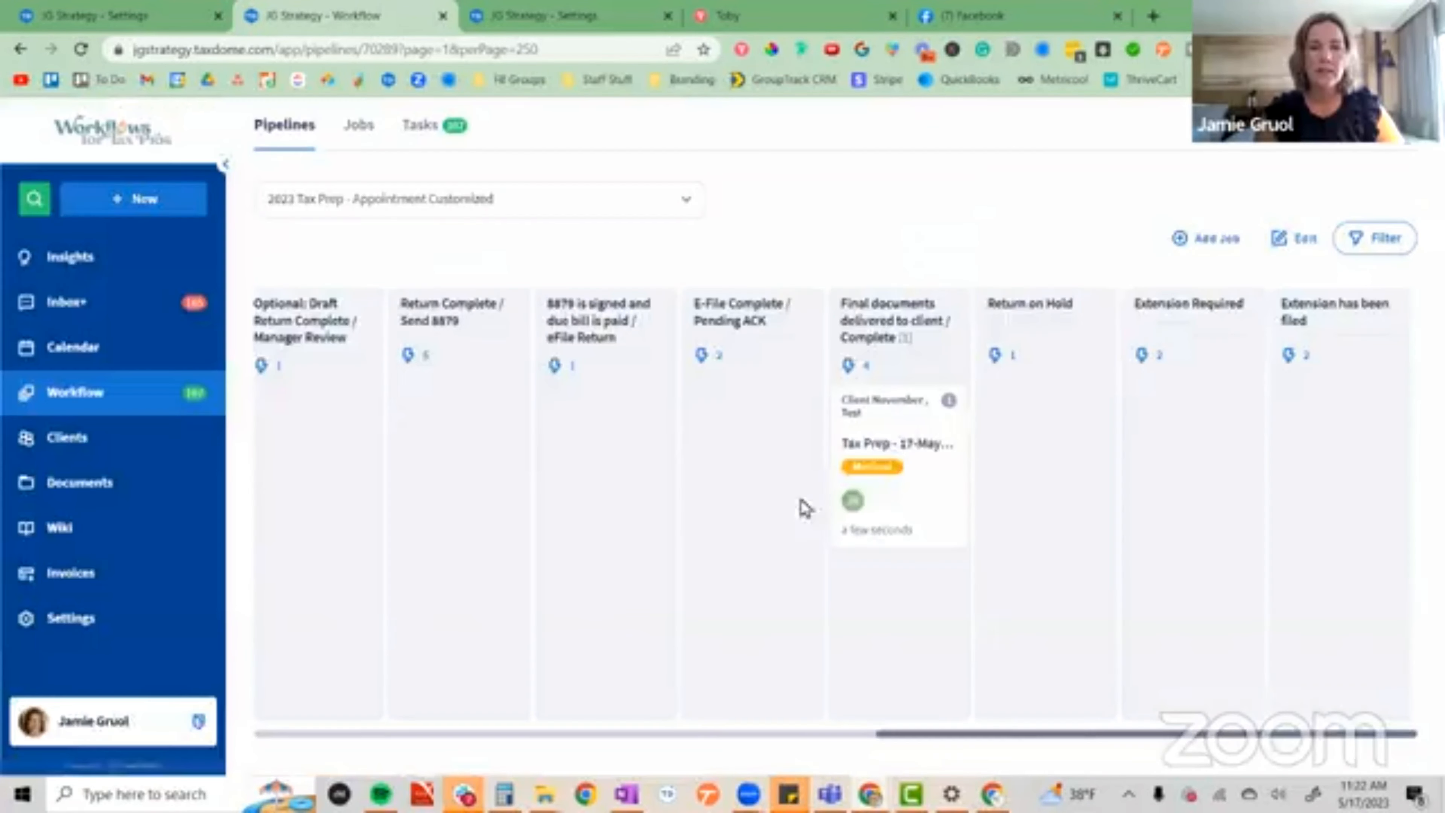
{"action": "left_click", "coordinate": [848, 366]}
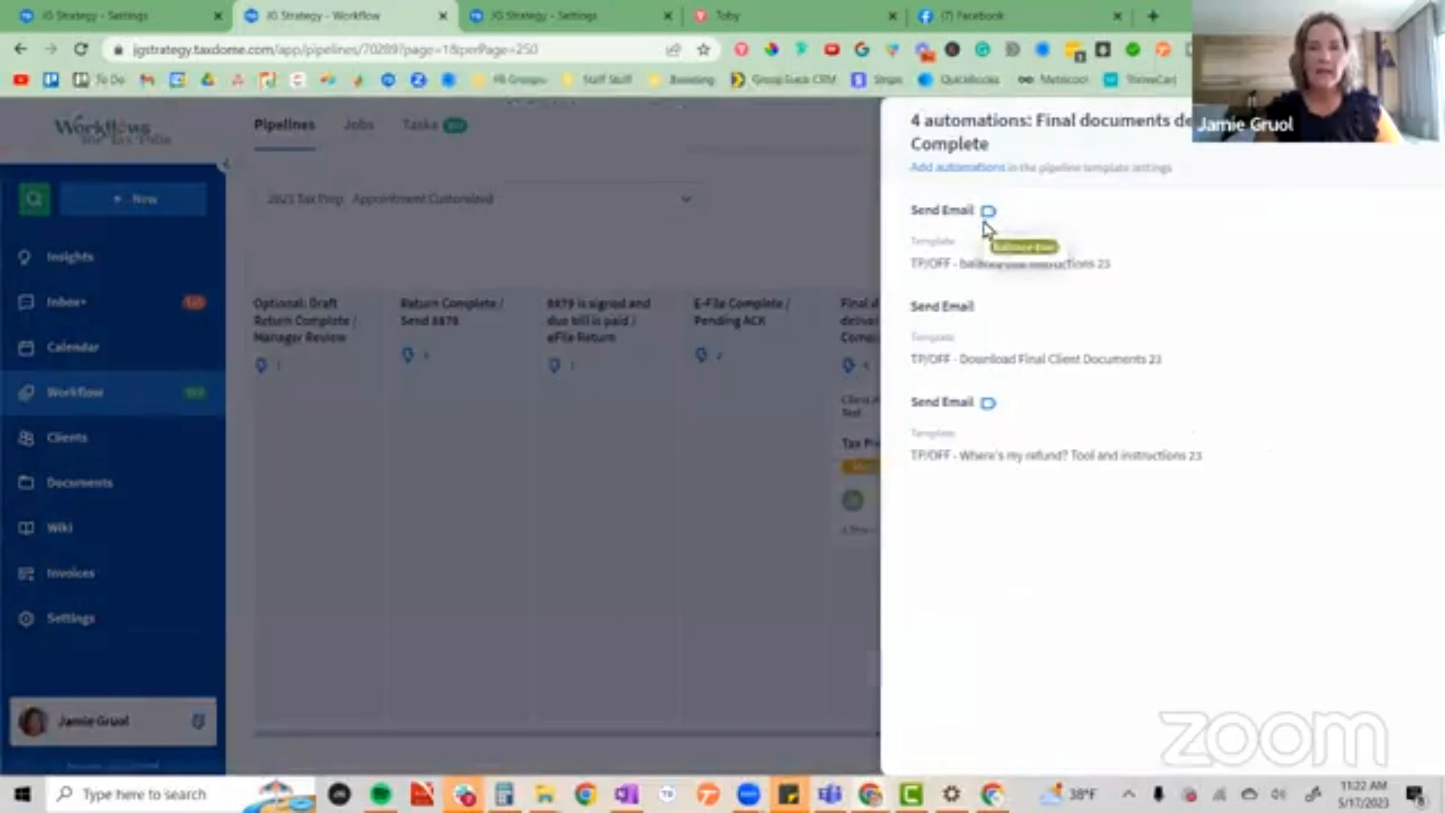
{"action": "mouse_move", "coordinate": [988, 222]}
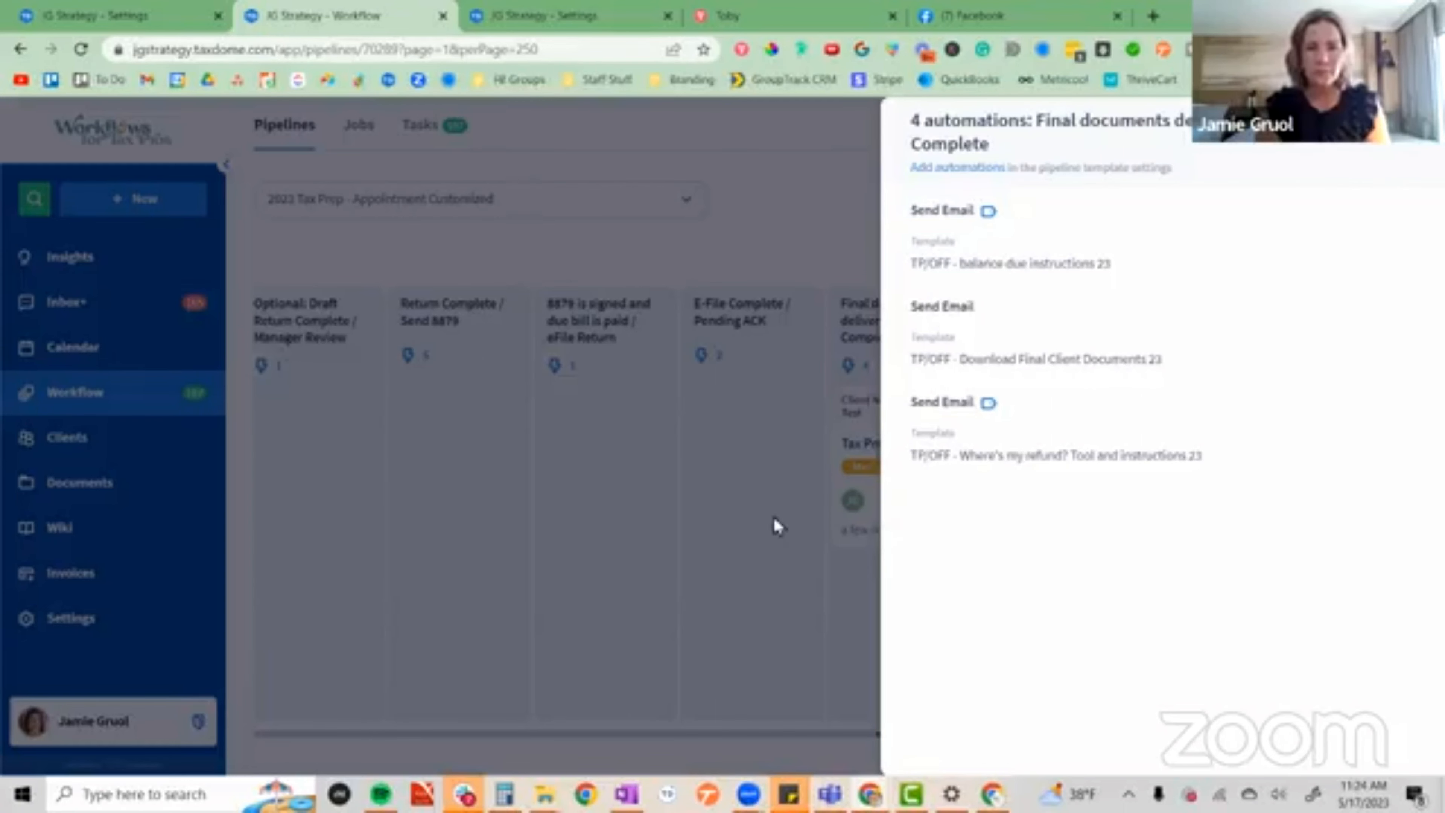
{"action": "left_click", "coordinate": [796, 570]}
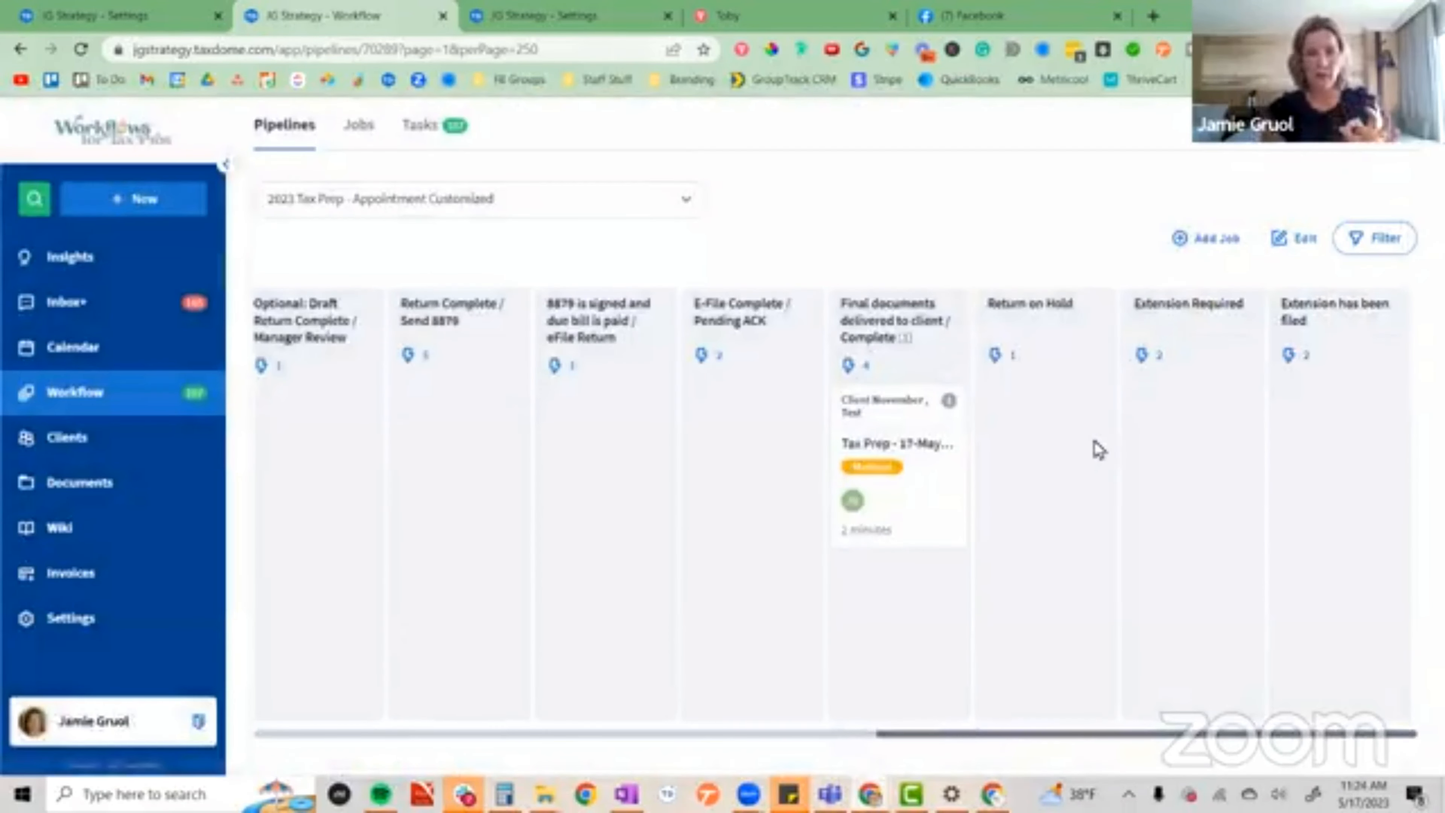